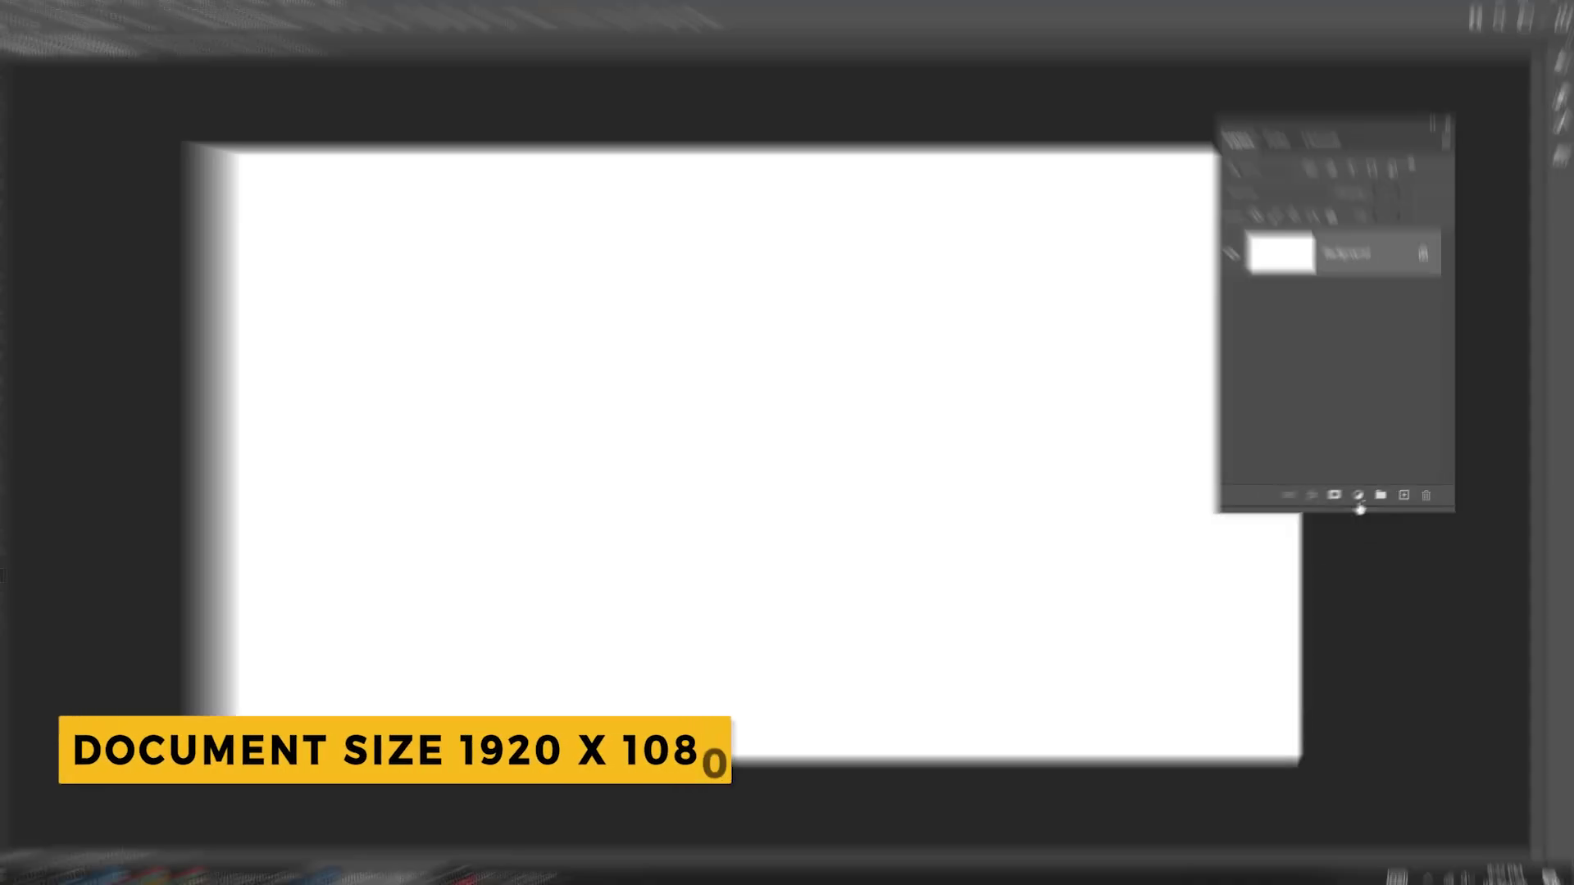
Add a Solid Color fill layer set to pure black (000000) over the canvas
left_click(1405, 530)
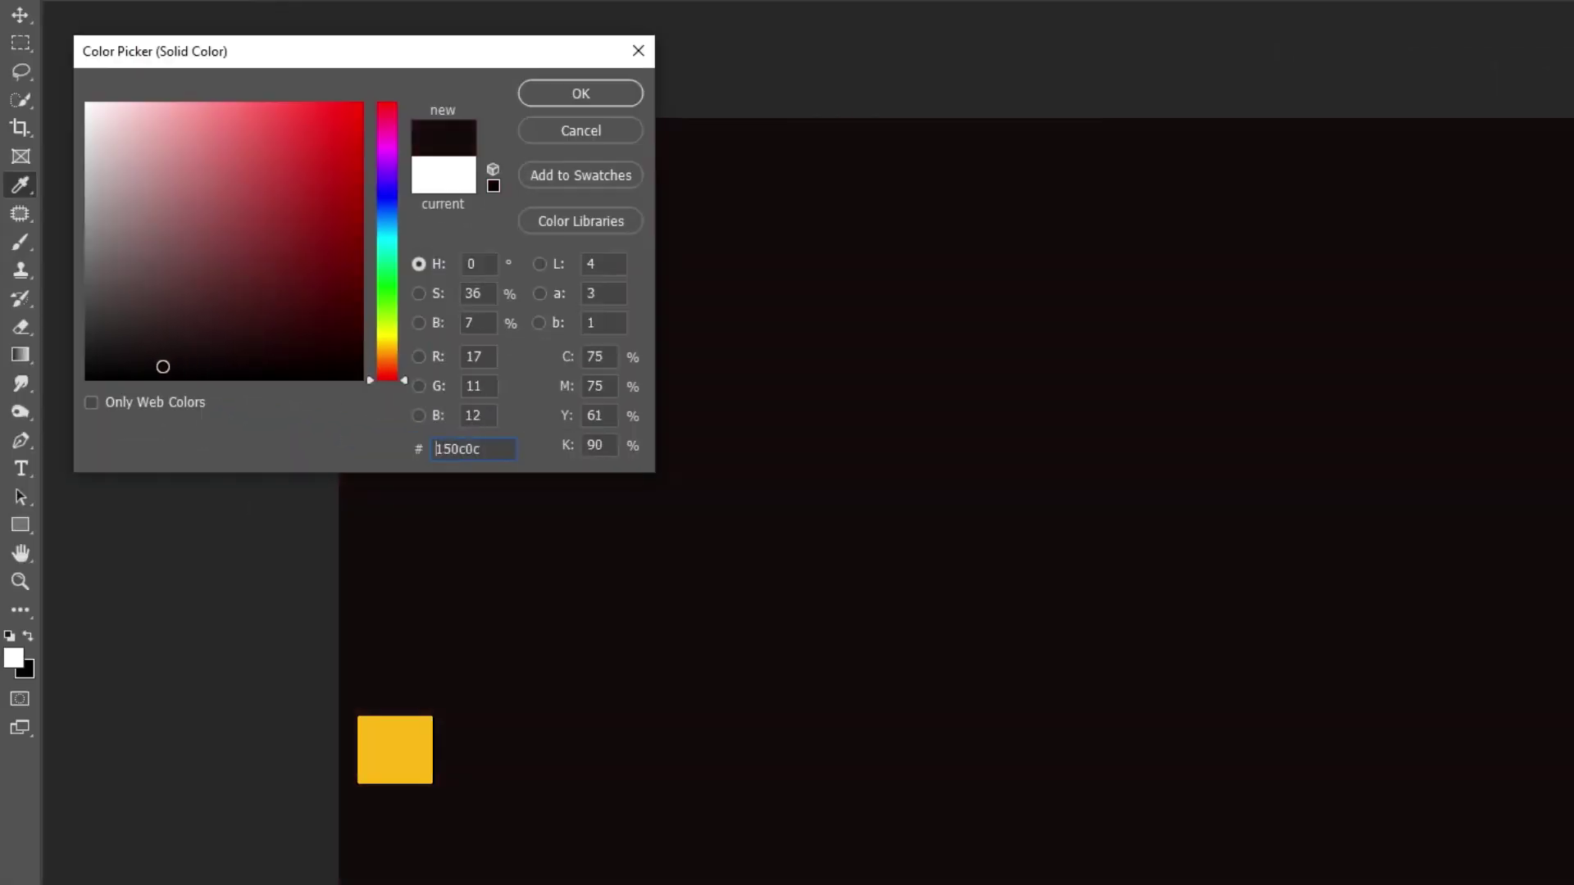
left_click_drag(162, 362, 86, 380)
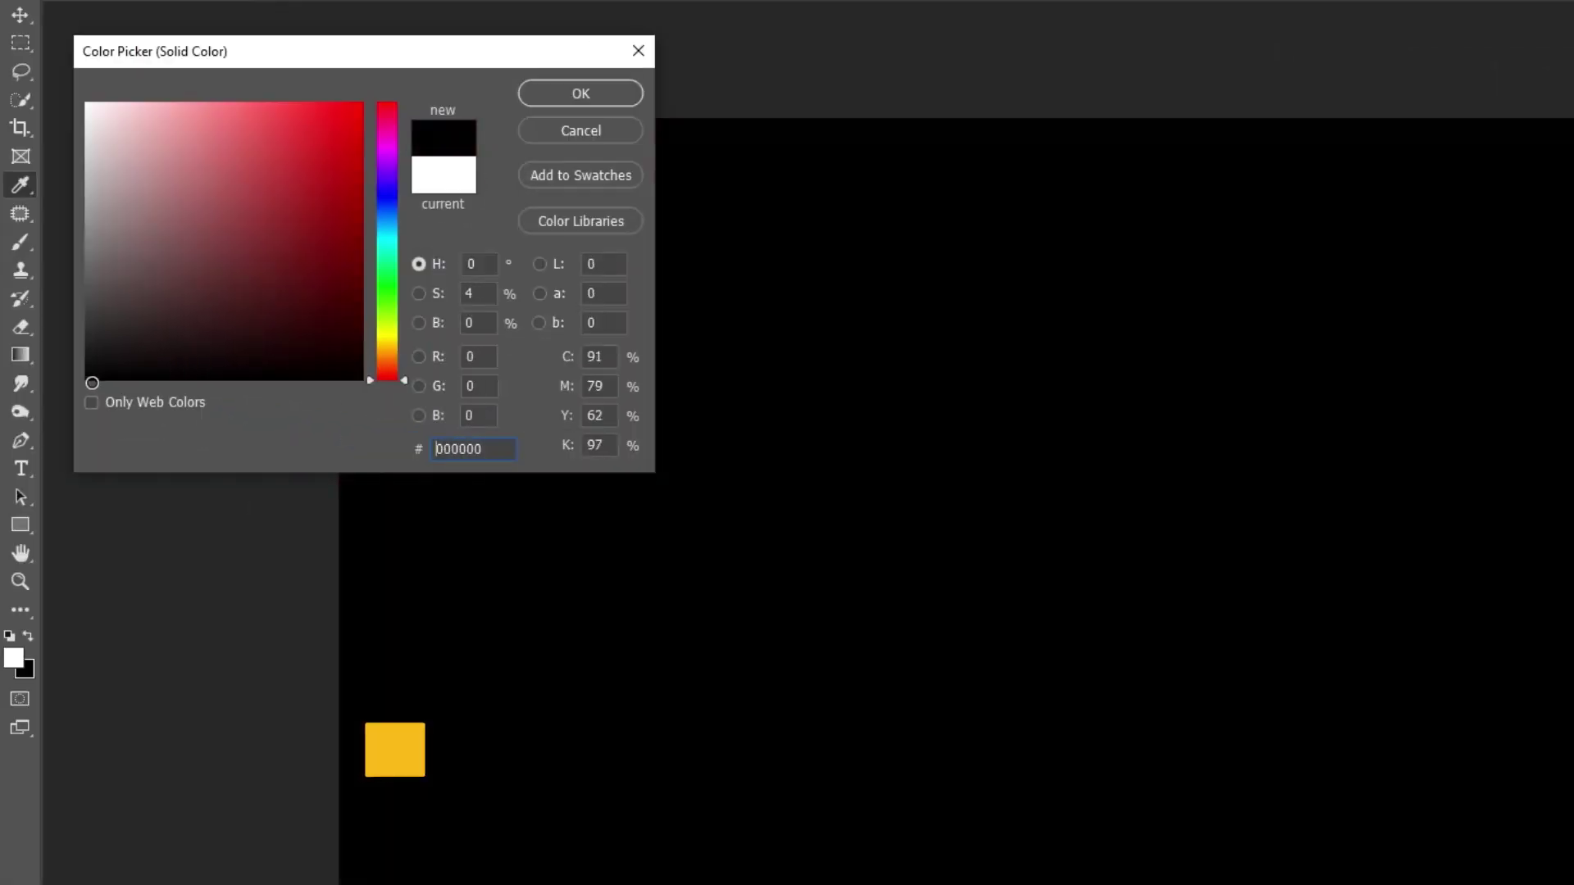
left_click(582, 95)
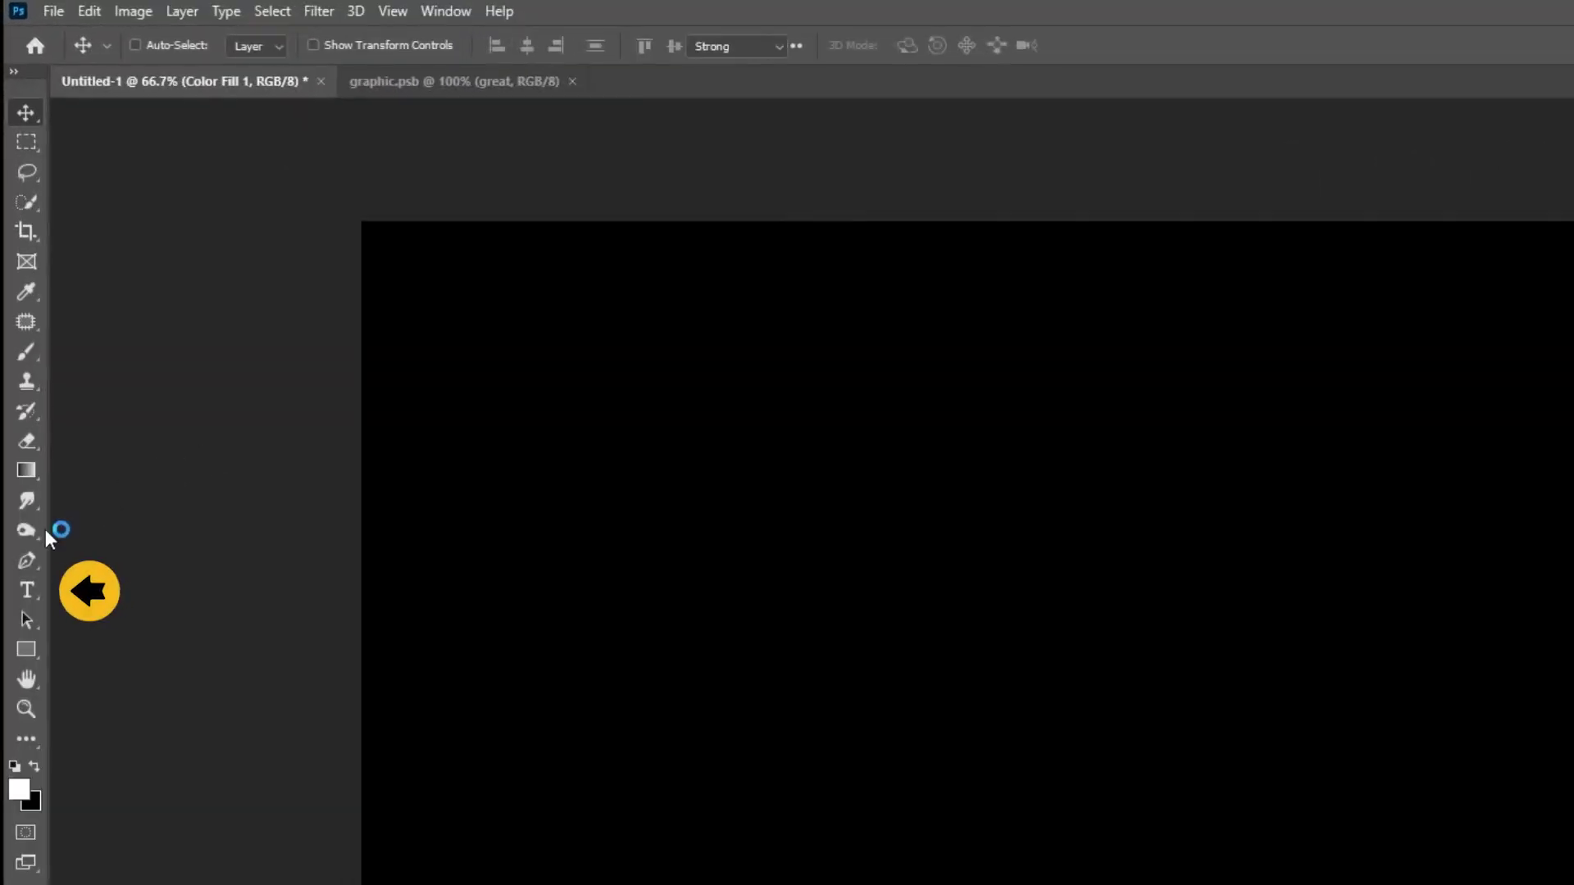
key("t")
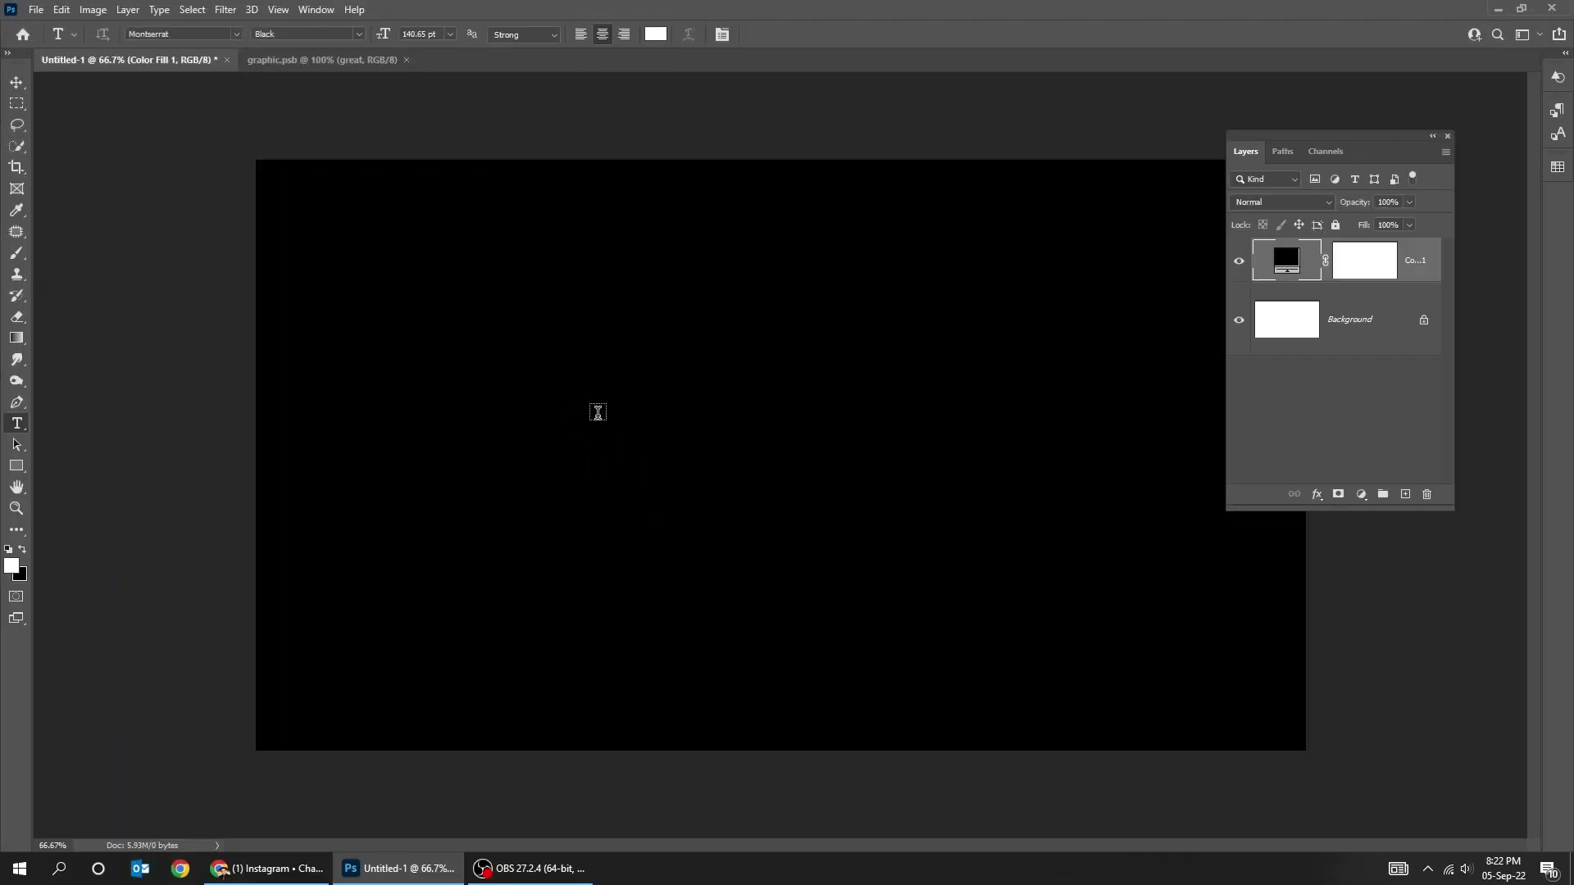
Place the GRAPHIC text and bring up the Character panel to tighten tracking to -25
left_click(609, 427)
type("graphic")
key("ctrl+Return")
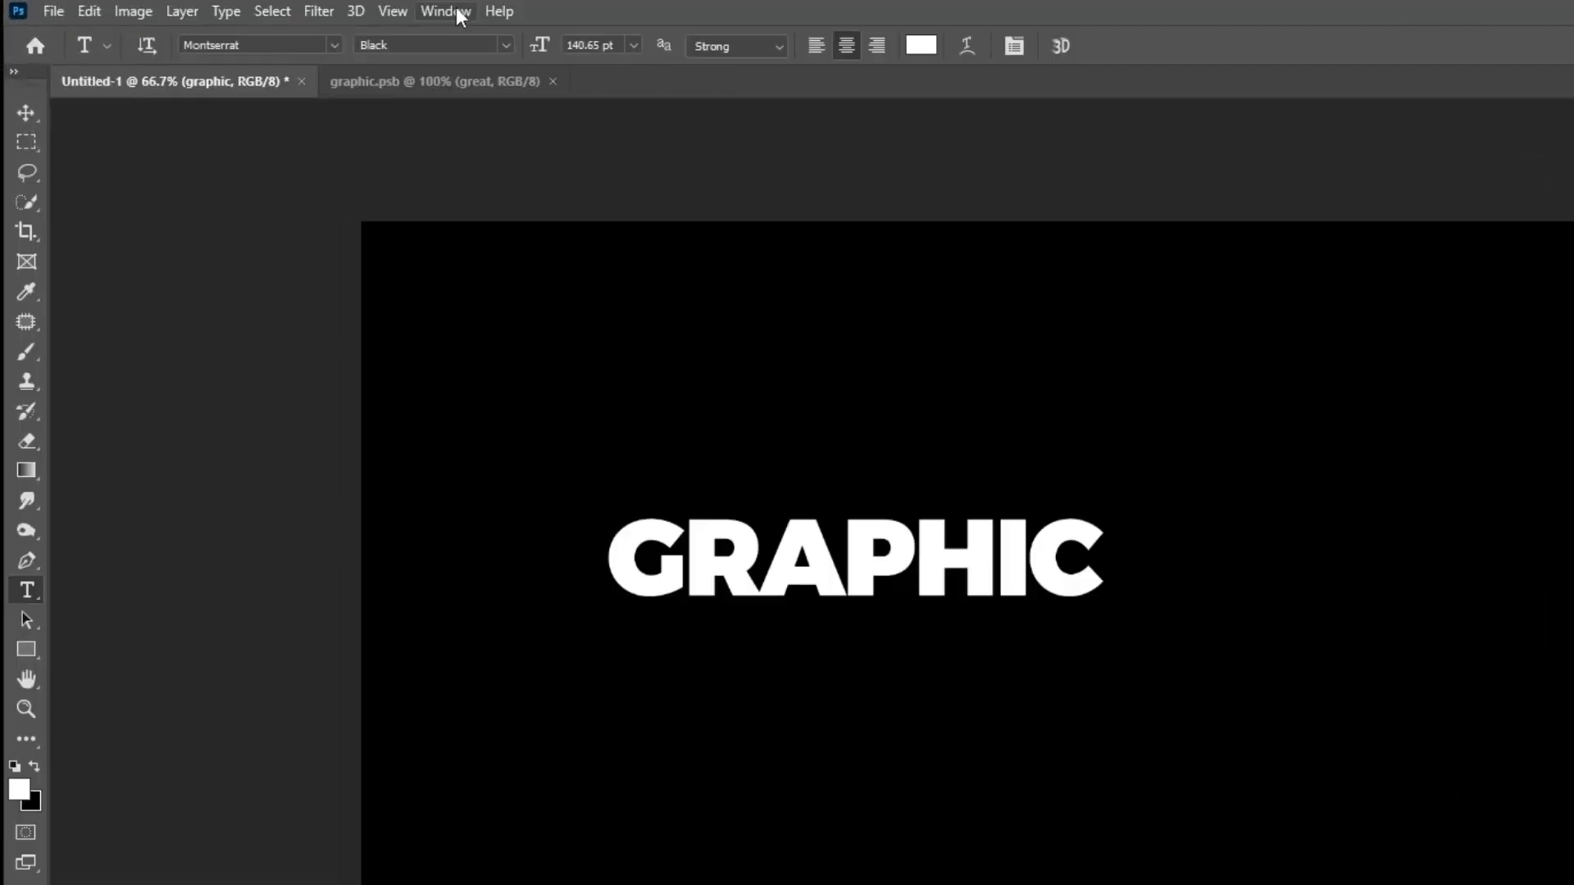
left_click(318, 10)
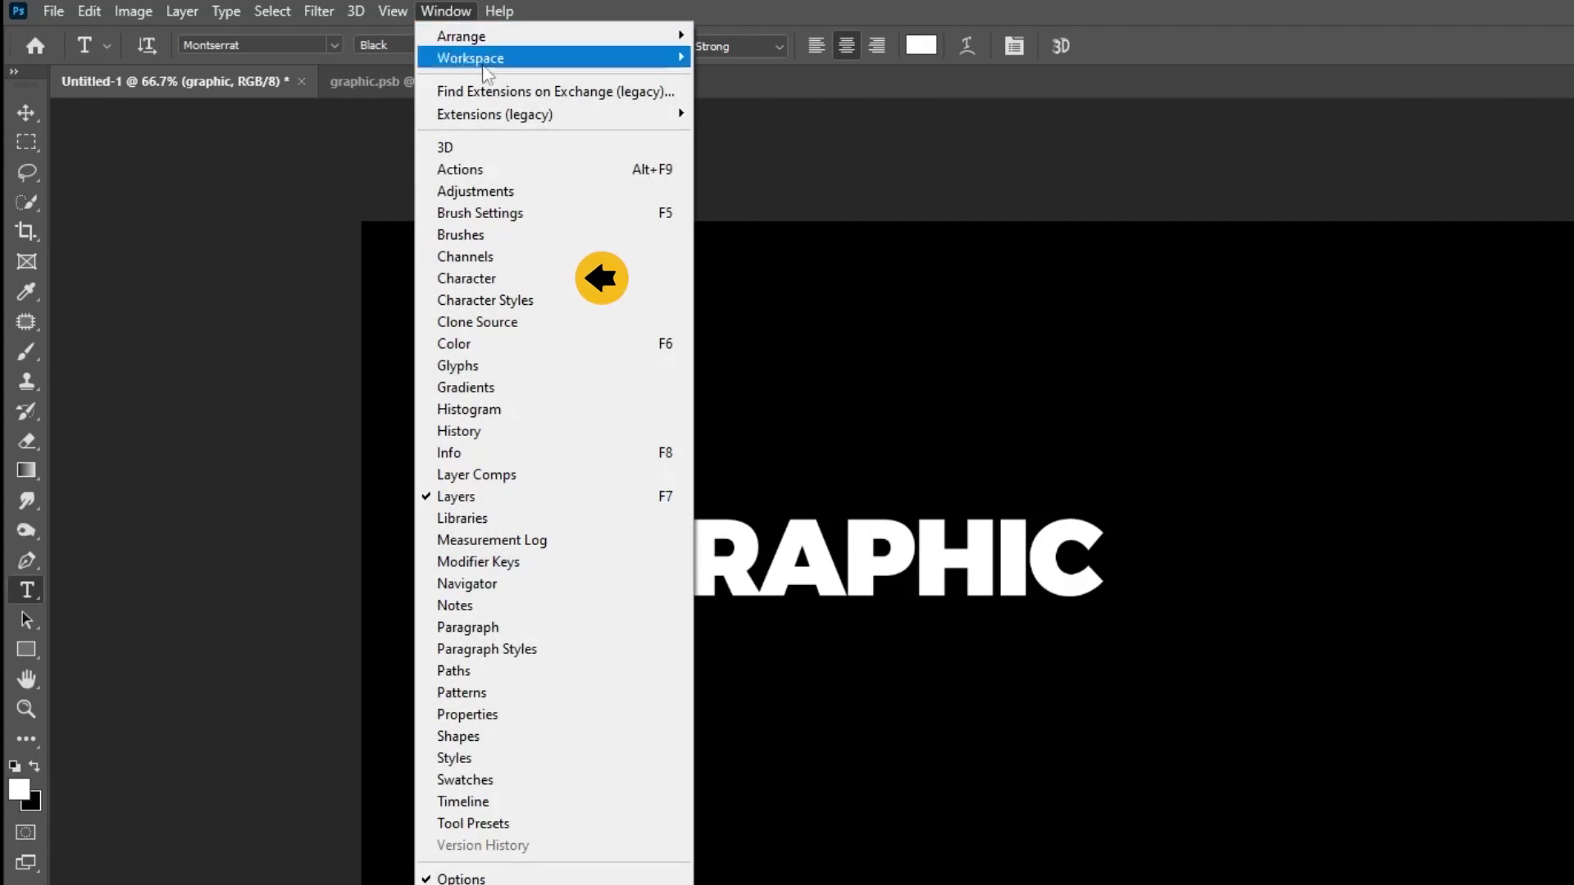
left_click(530, 280)
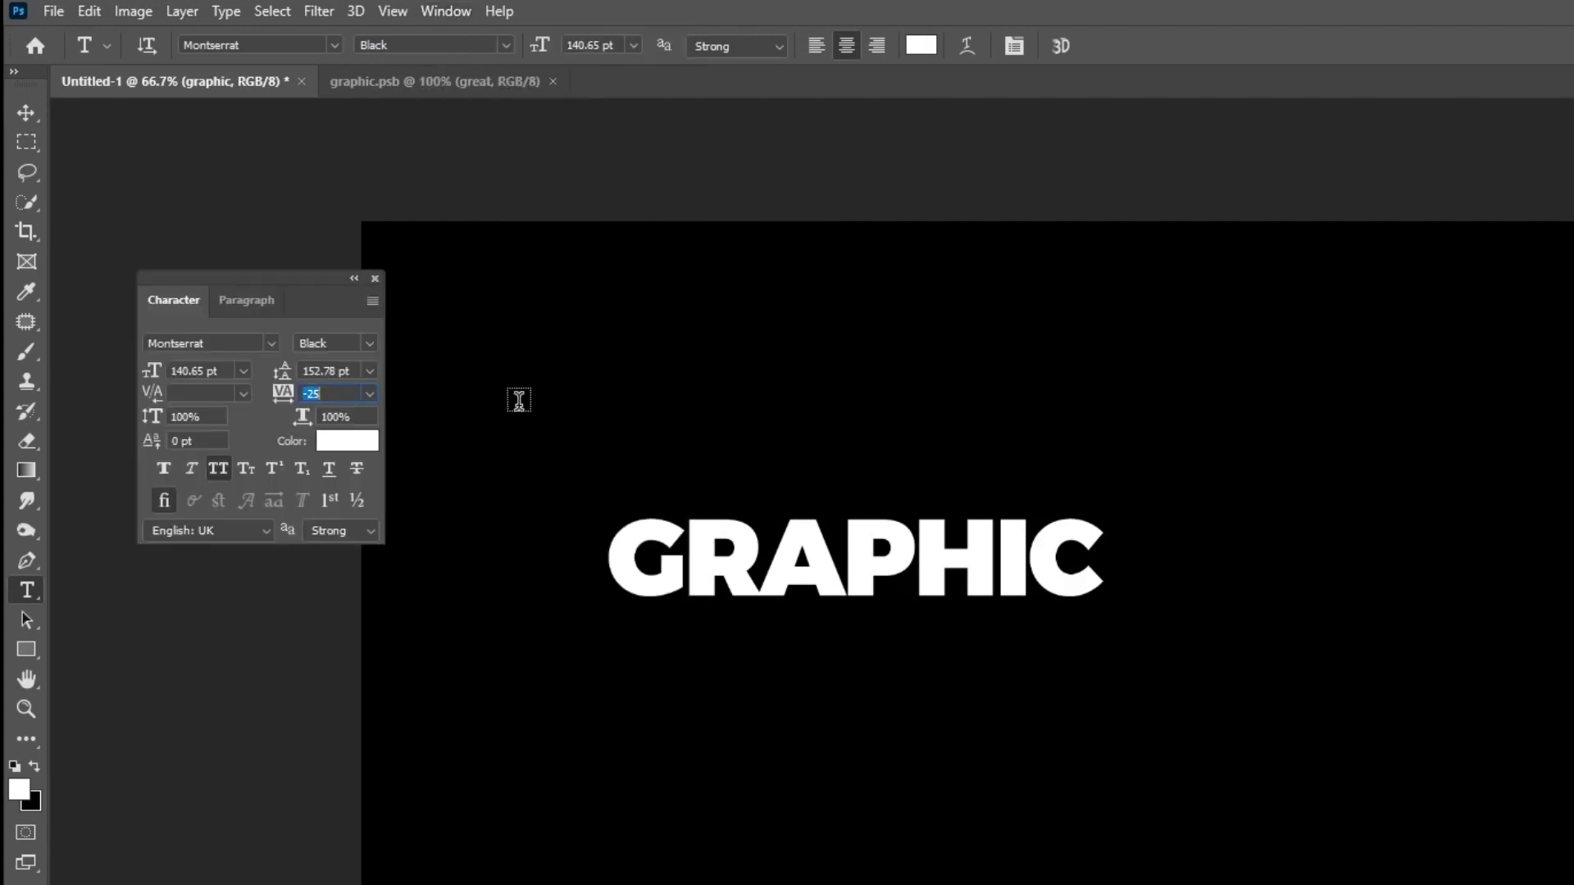
Centre the GRAPHIC text horizontally on the canvas
left_click(25, 113)
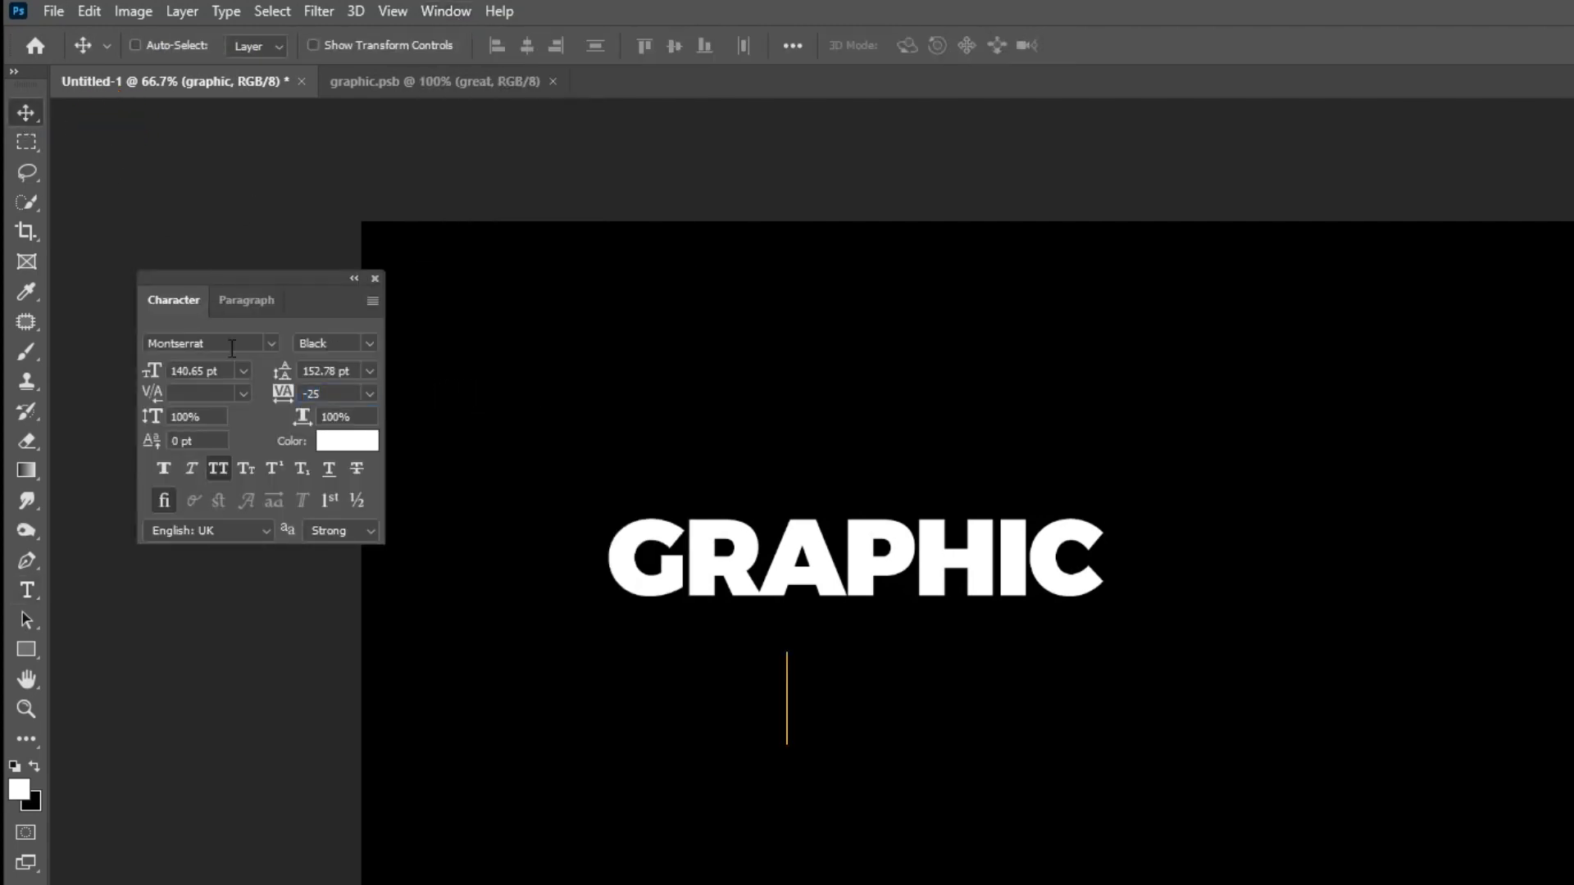
key("ctrl+a")
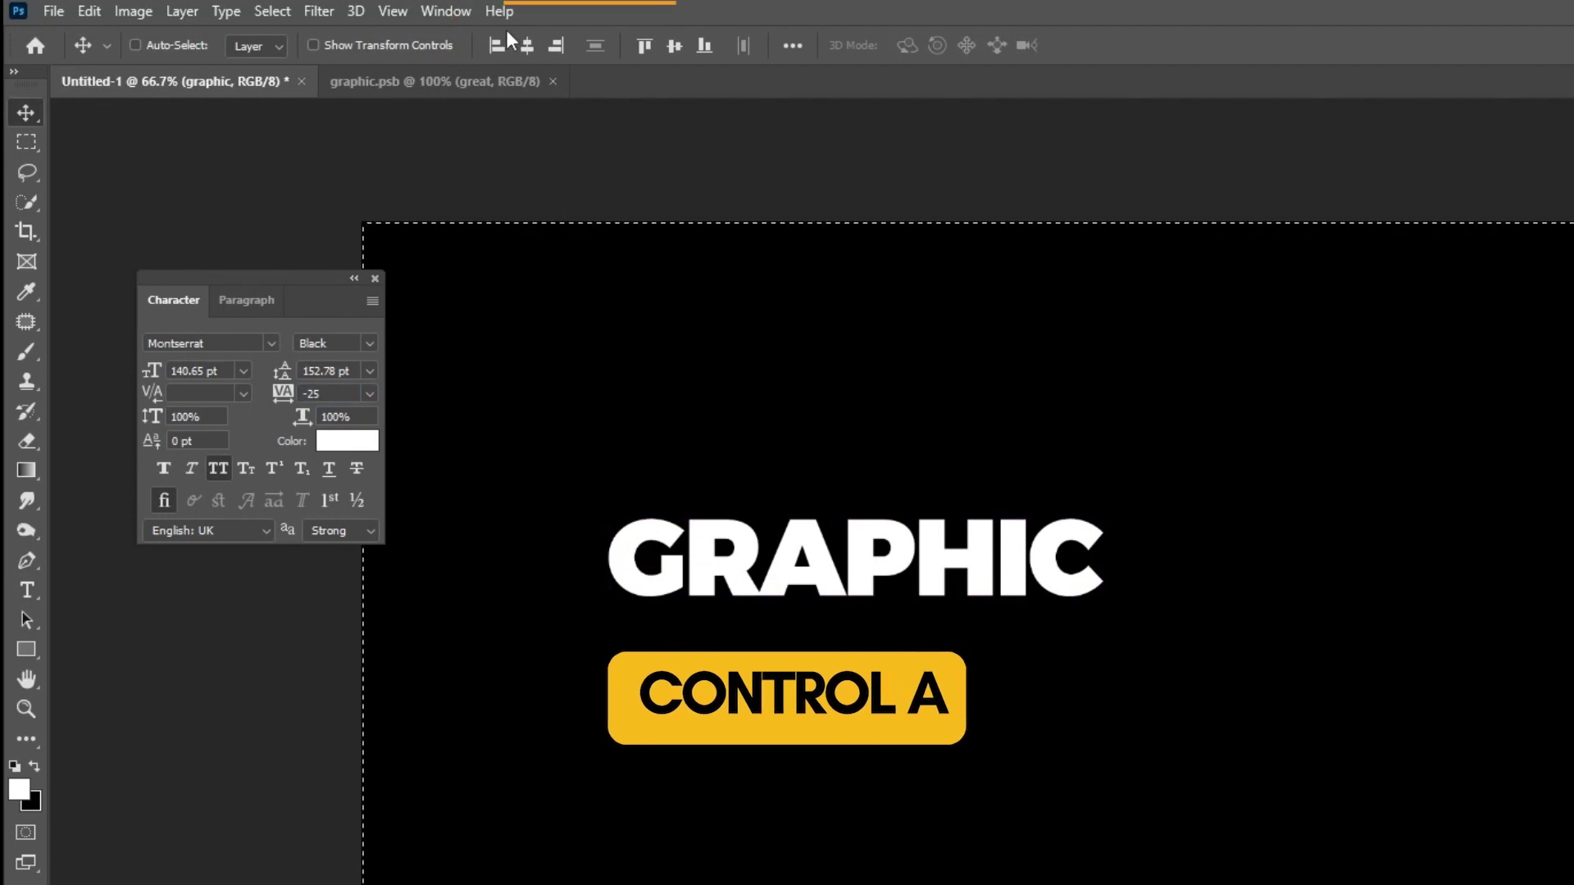
left_click(532, 43)
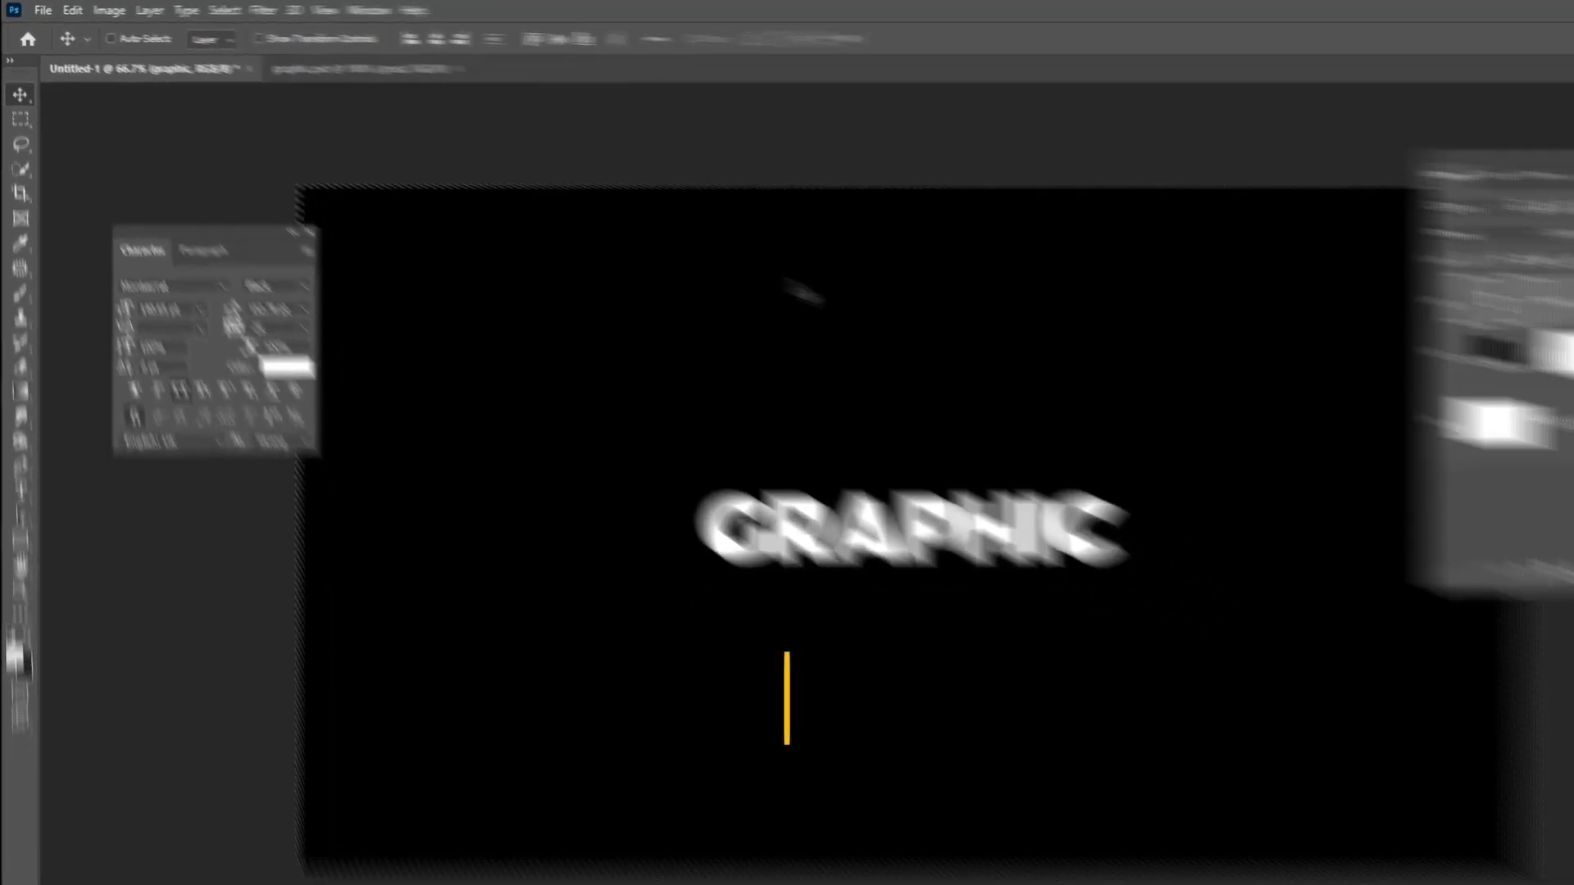
key("ctrl+d")
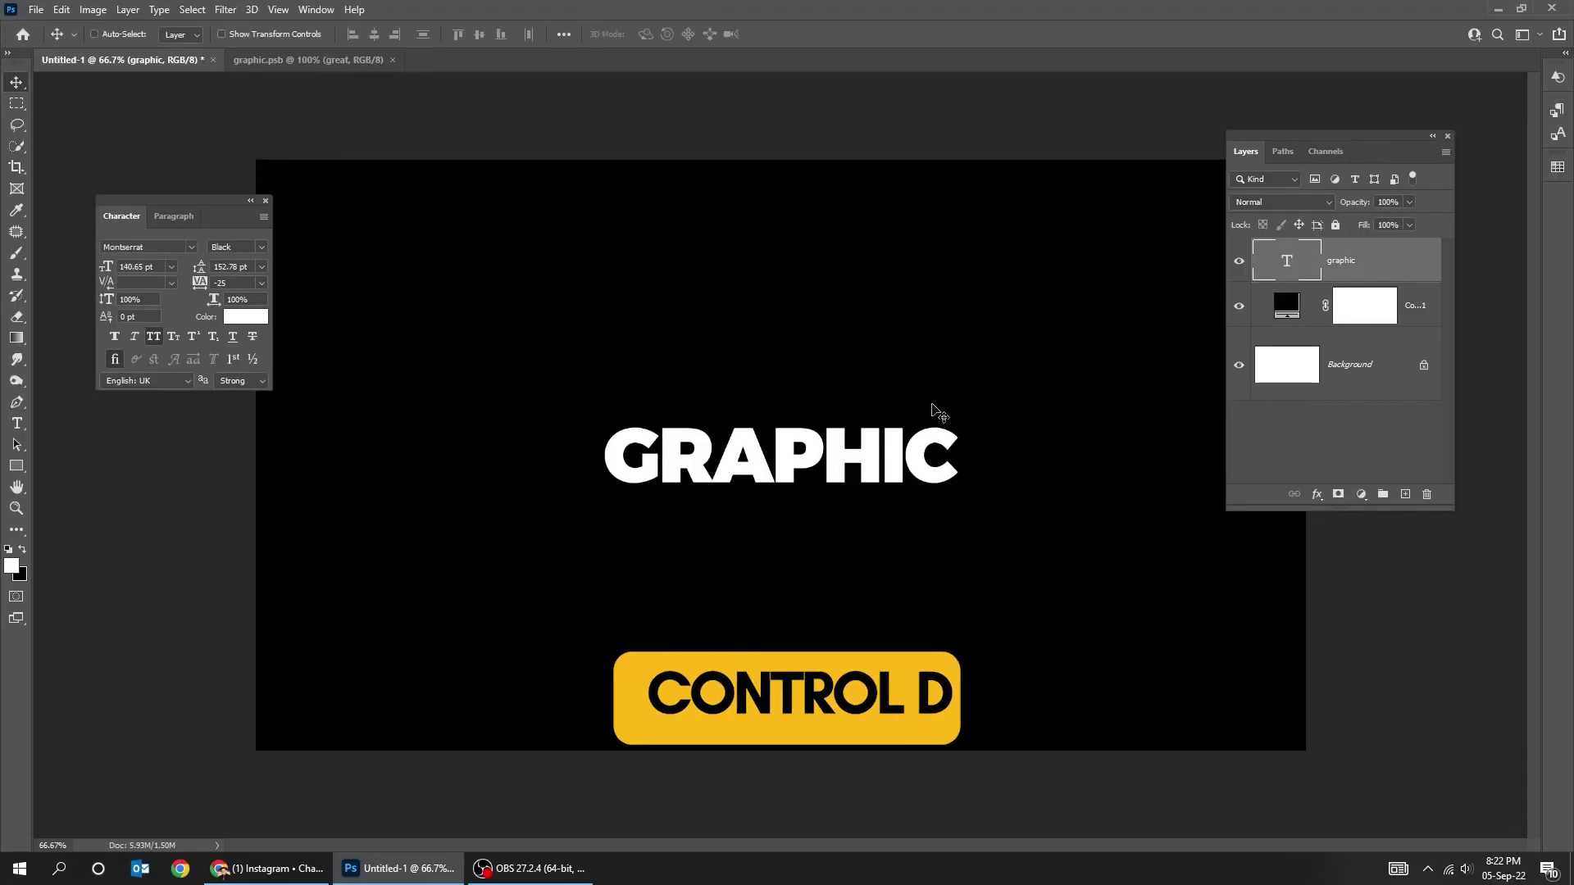
Scale the GRAPHIC text up to roughly double size, about 293 pt
key("ctrl+t")
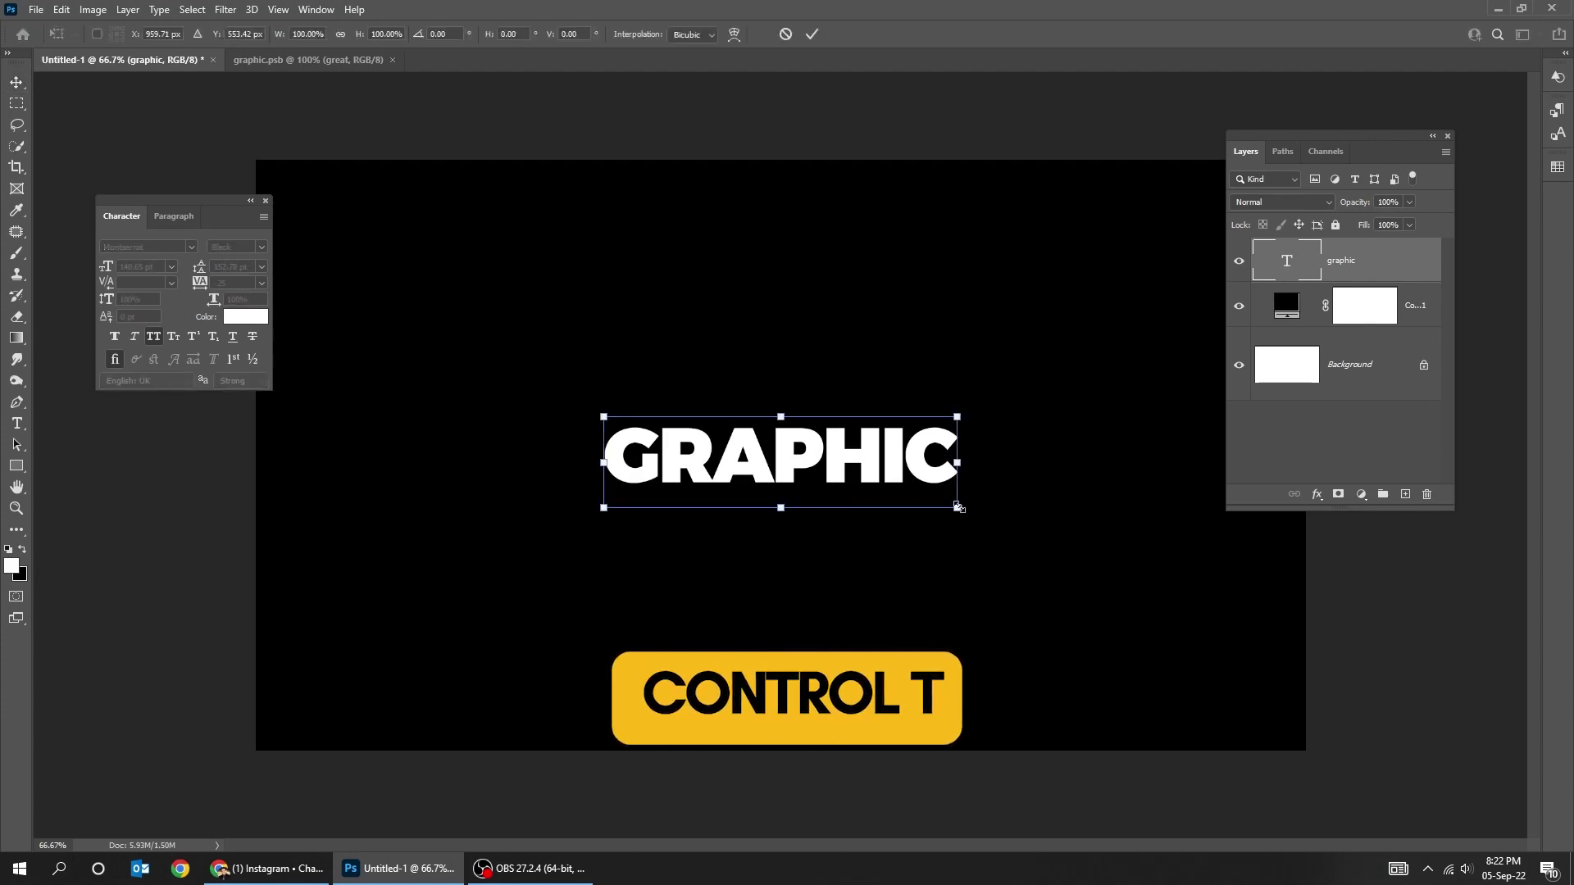
left_click_drag(957, 505, 1132, 556)
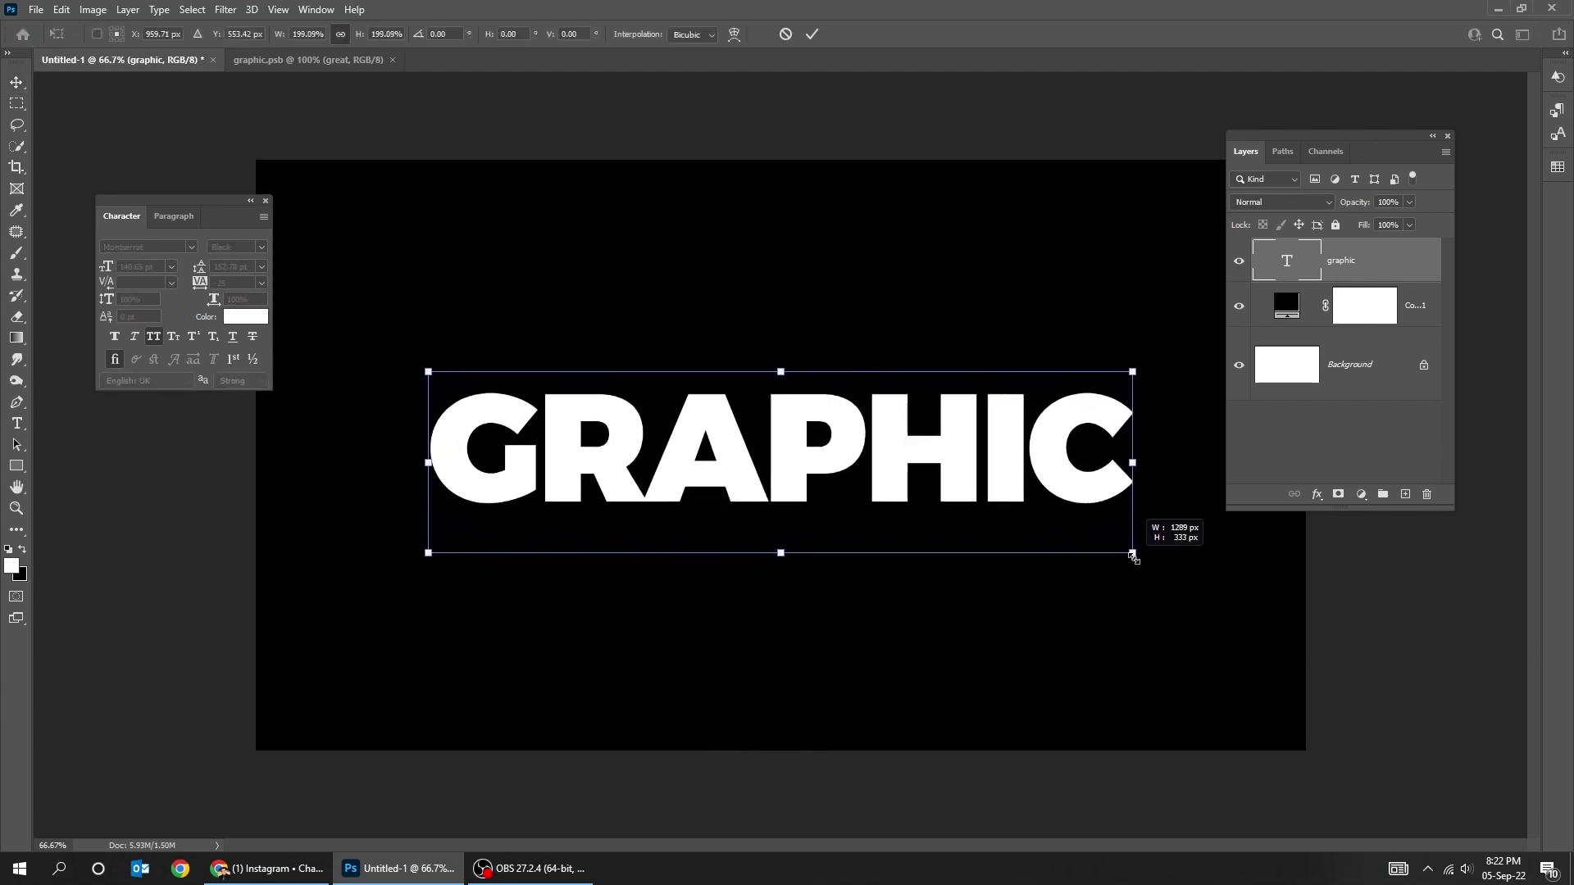
left_click_drag(1133, 556, 1149, 556)
key("Return")
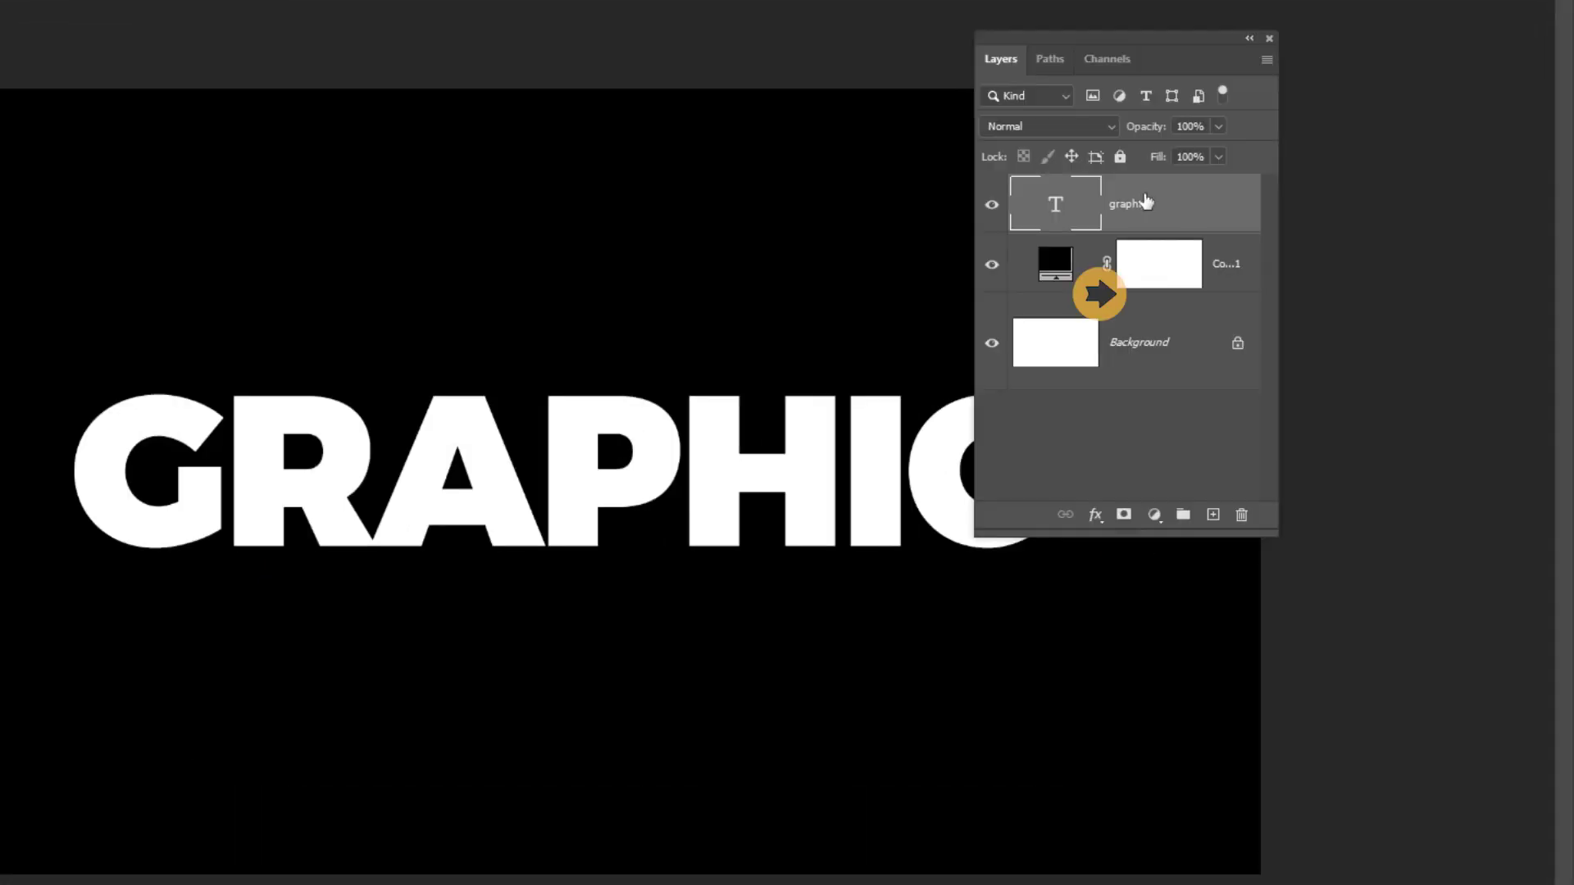
Convert GRAPHIC to a smart object and duplicate it beneath the original
right_click(1099, 292)
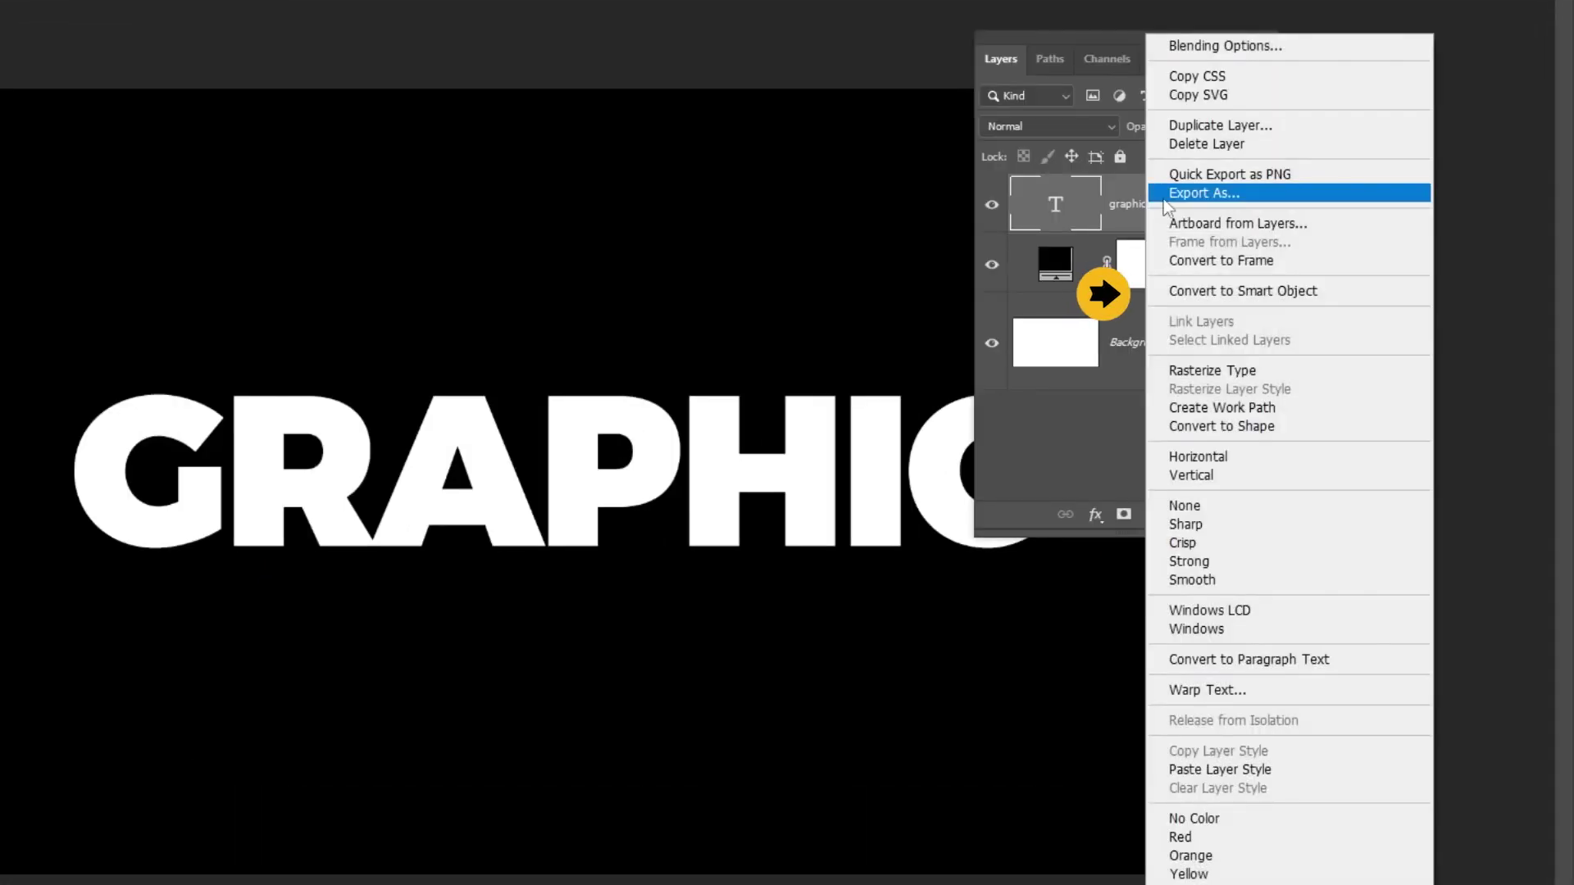
left_click(1203, 291)
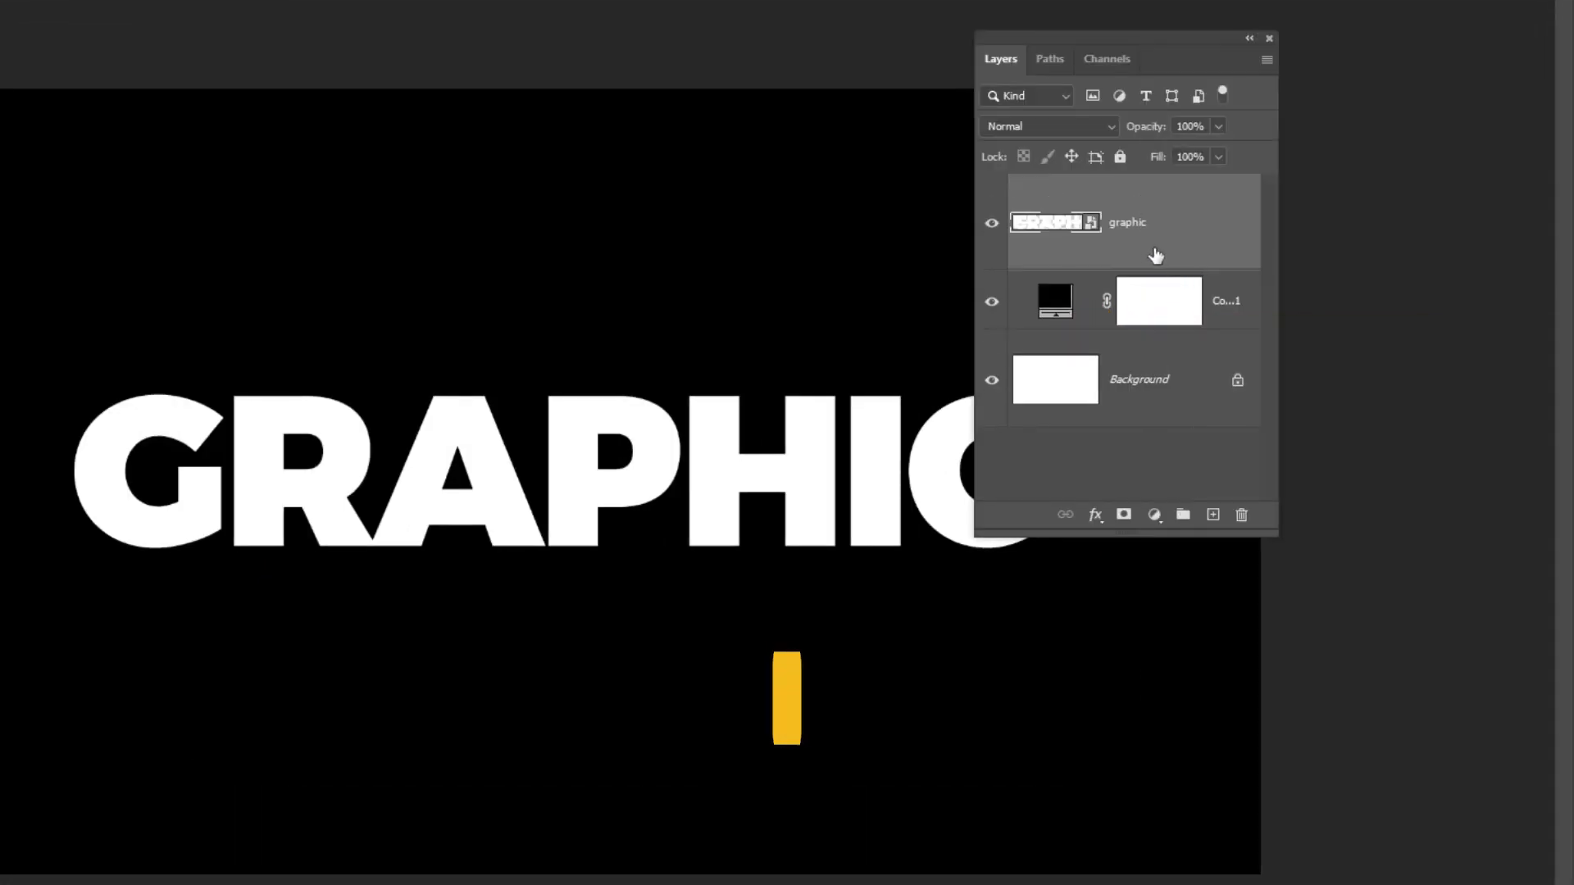
key("ctrl+j")
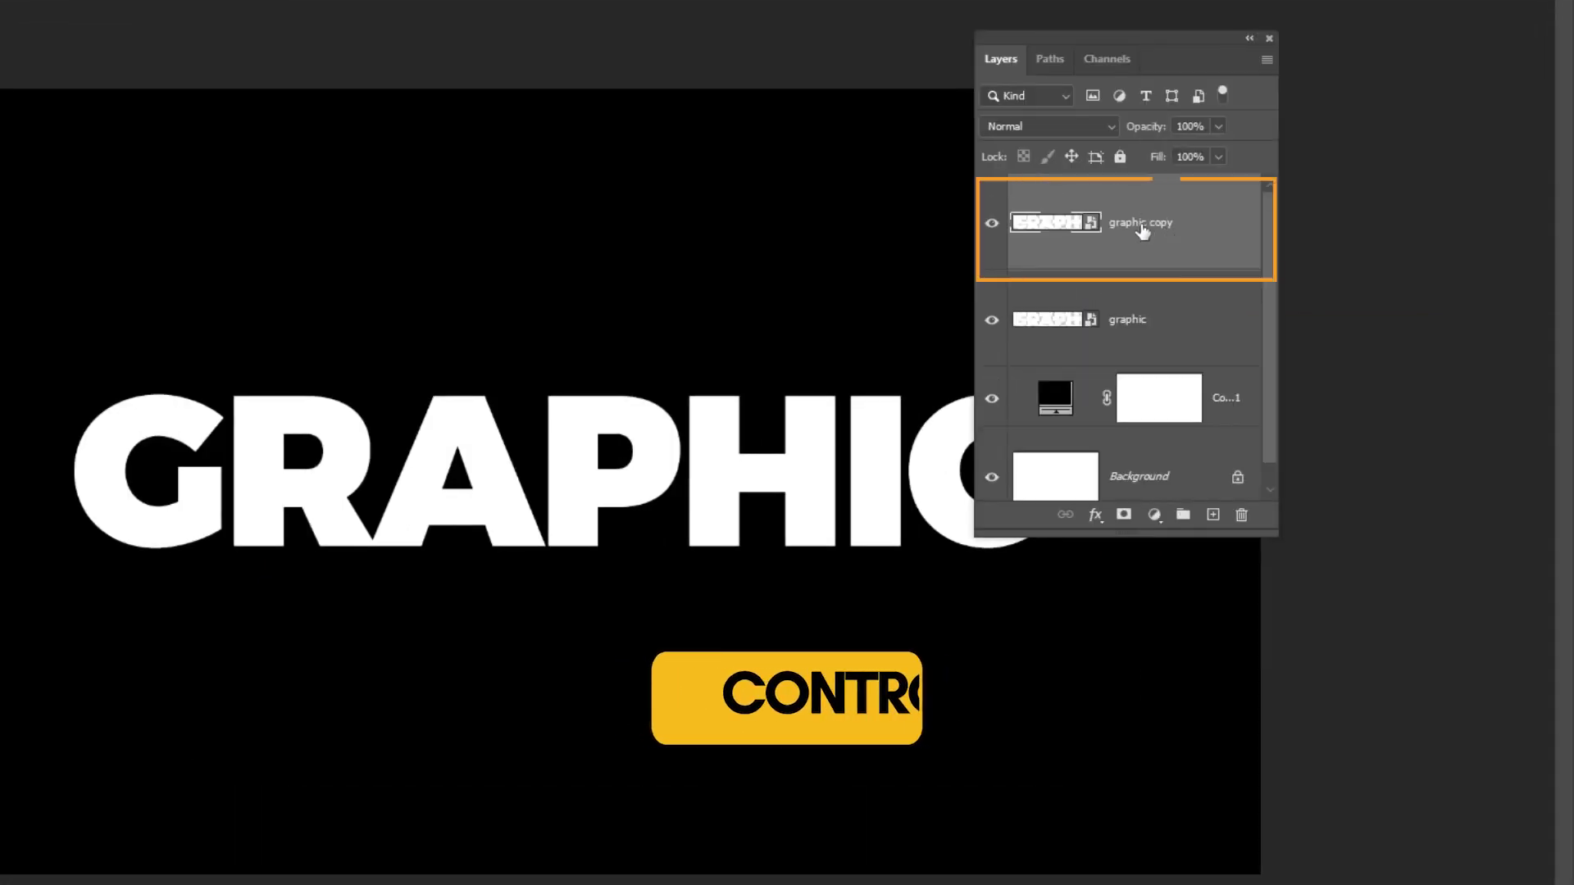
left_click_drag(1148, 233, 1146, 334)
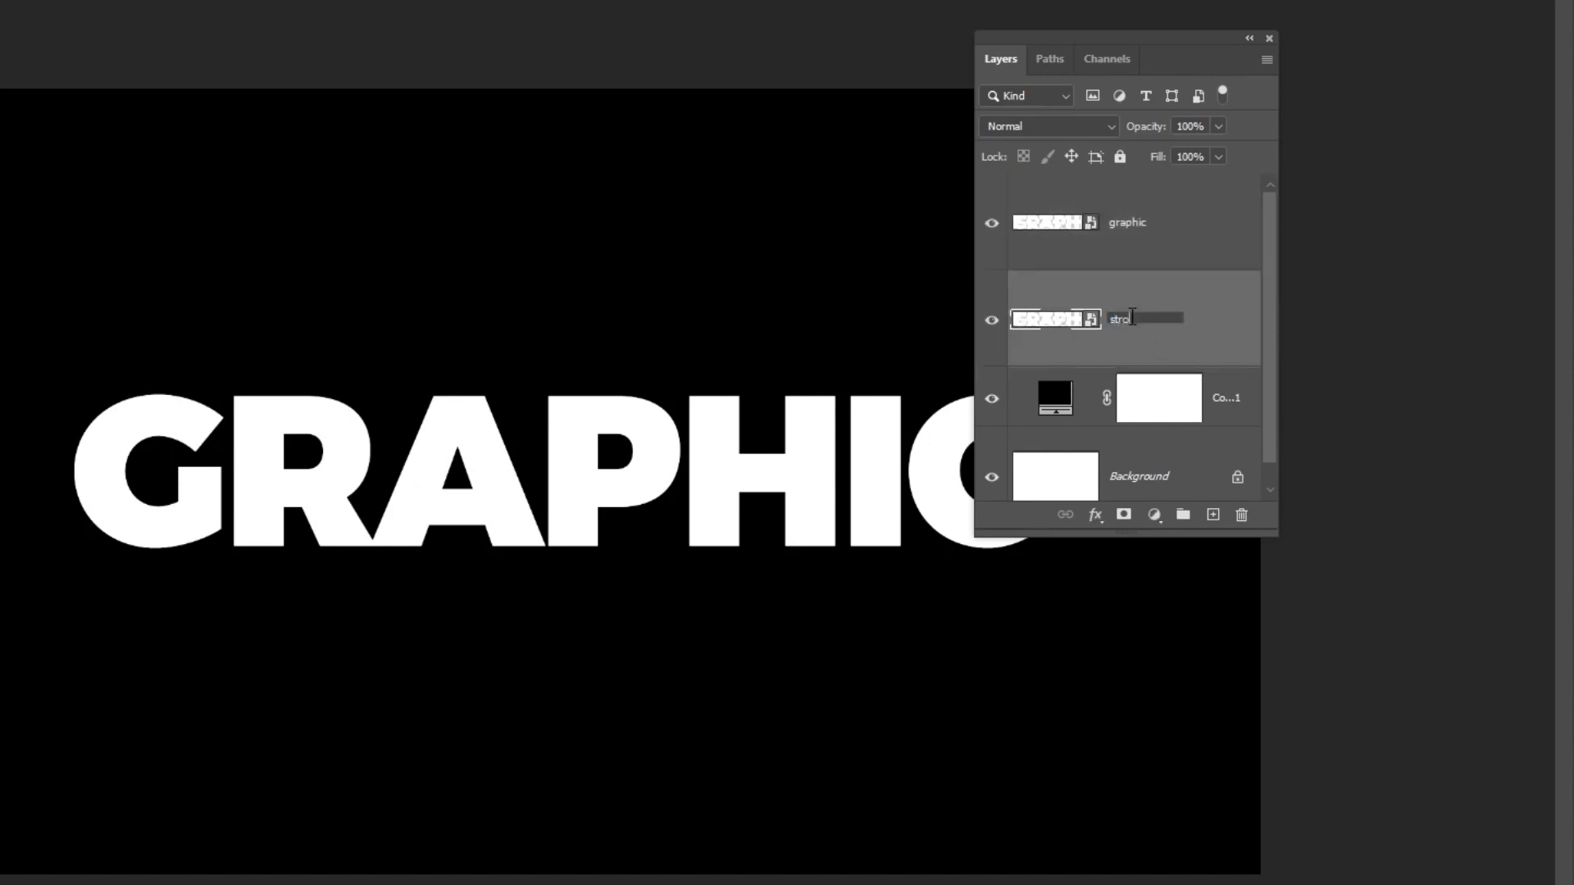
Shift the copied lettering about 80 px down below GRAPHIC
left_click_drag(734, 499, 733, 604)
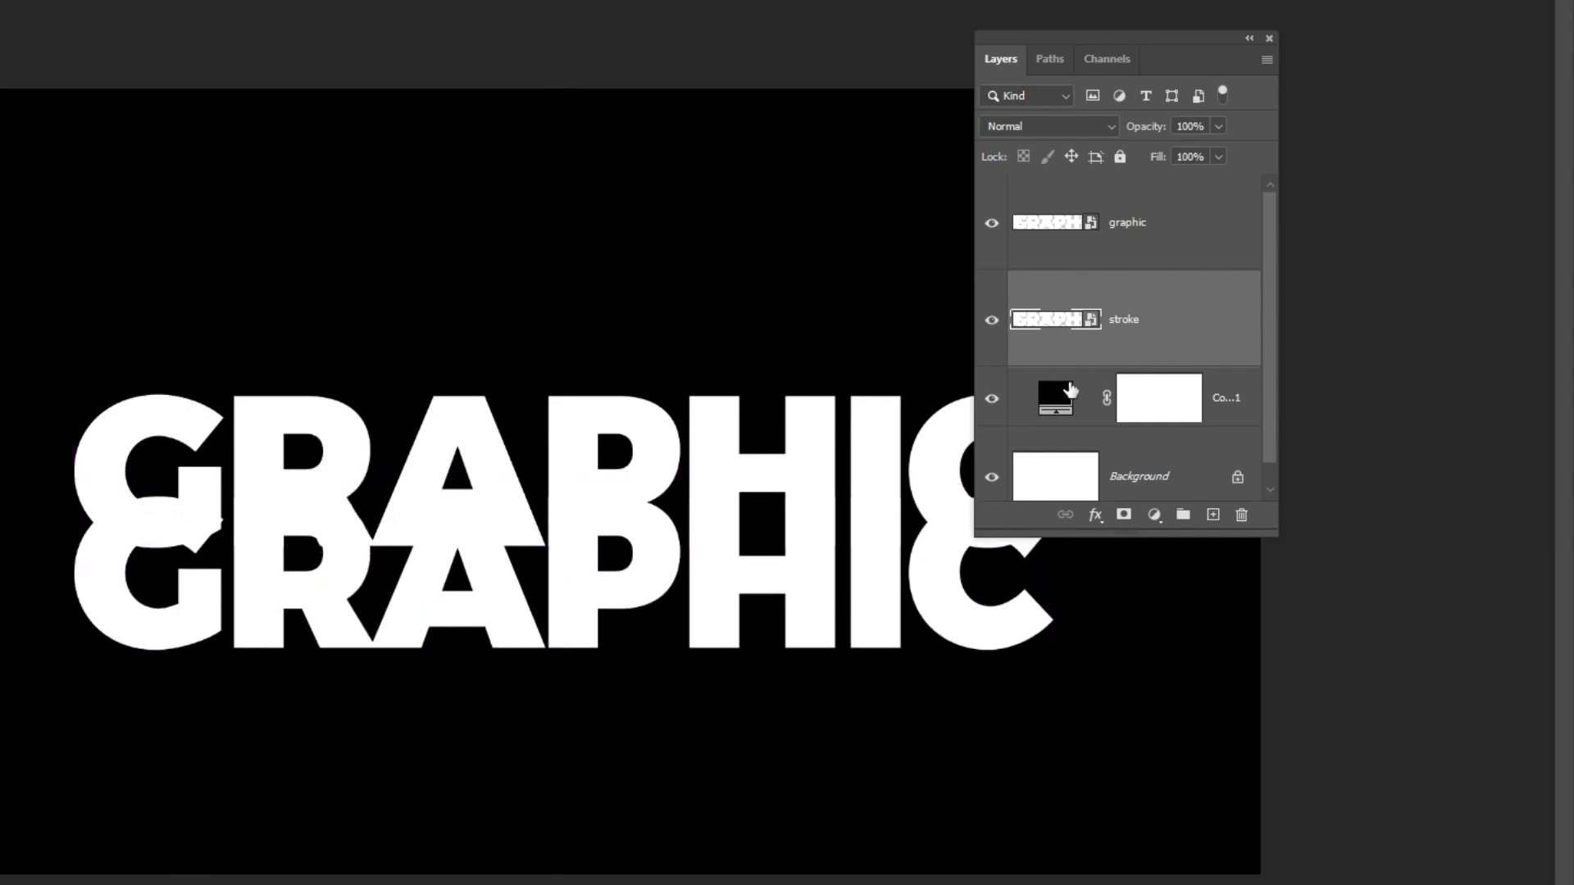
double_click(1149, 322)
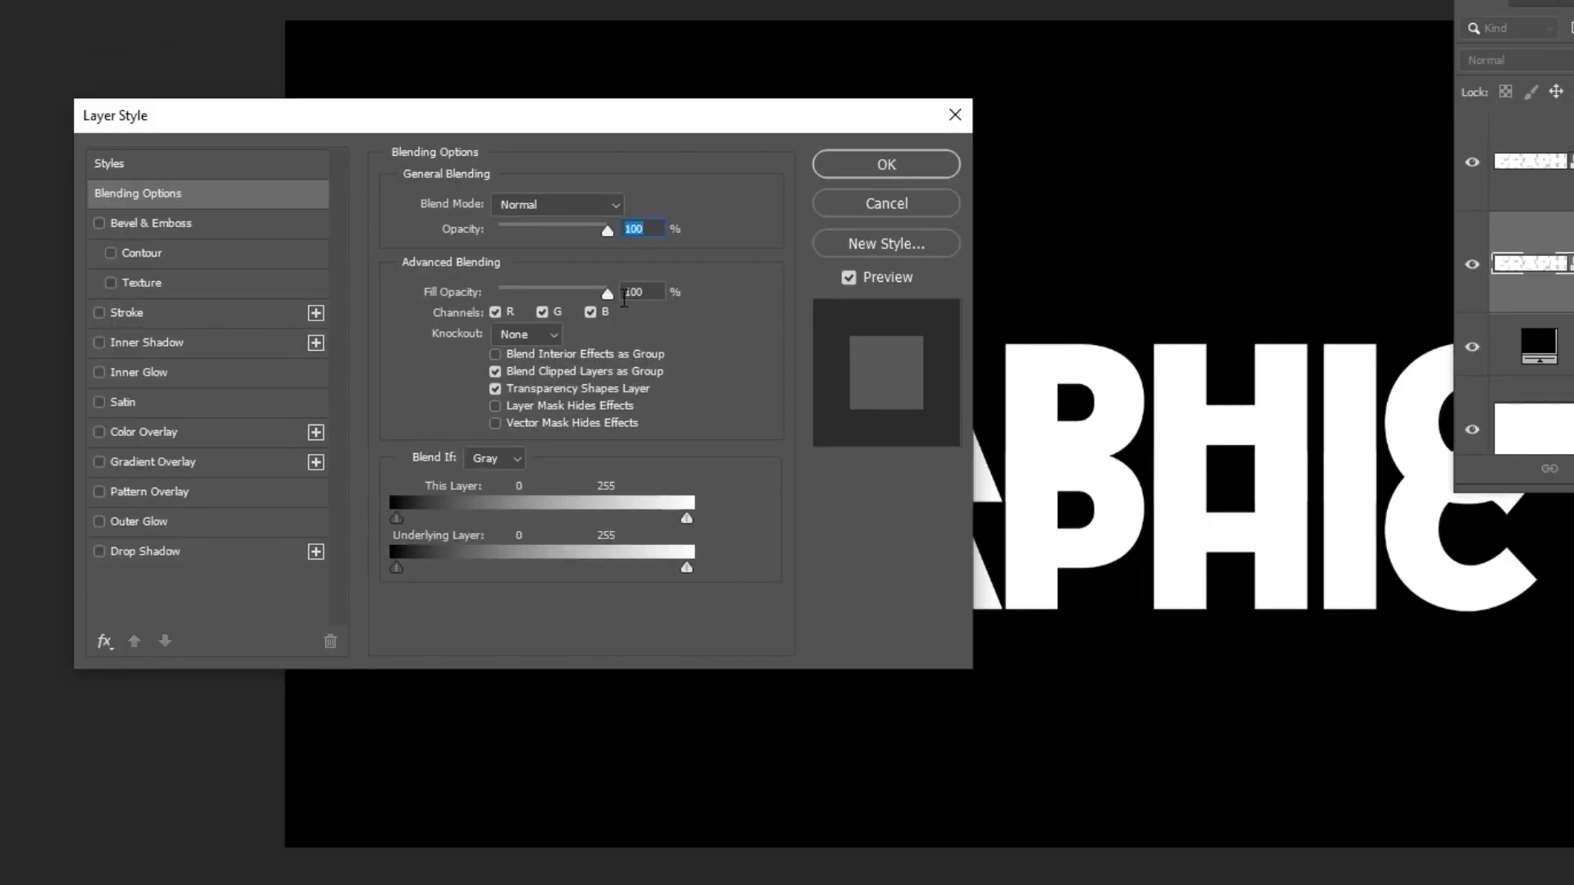
Set the copy's Fill Opacity to 0 and add a 5 px white outside stroke
left_click_drag(607, 294, 395, 288)
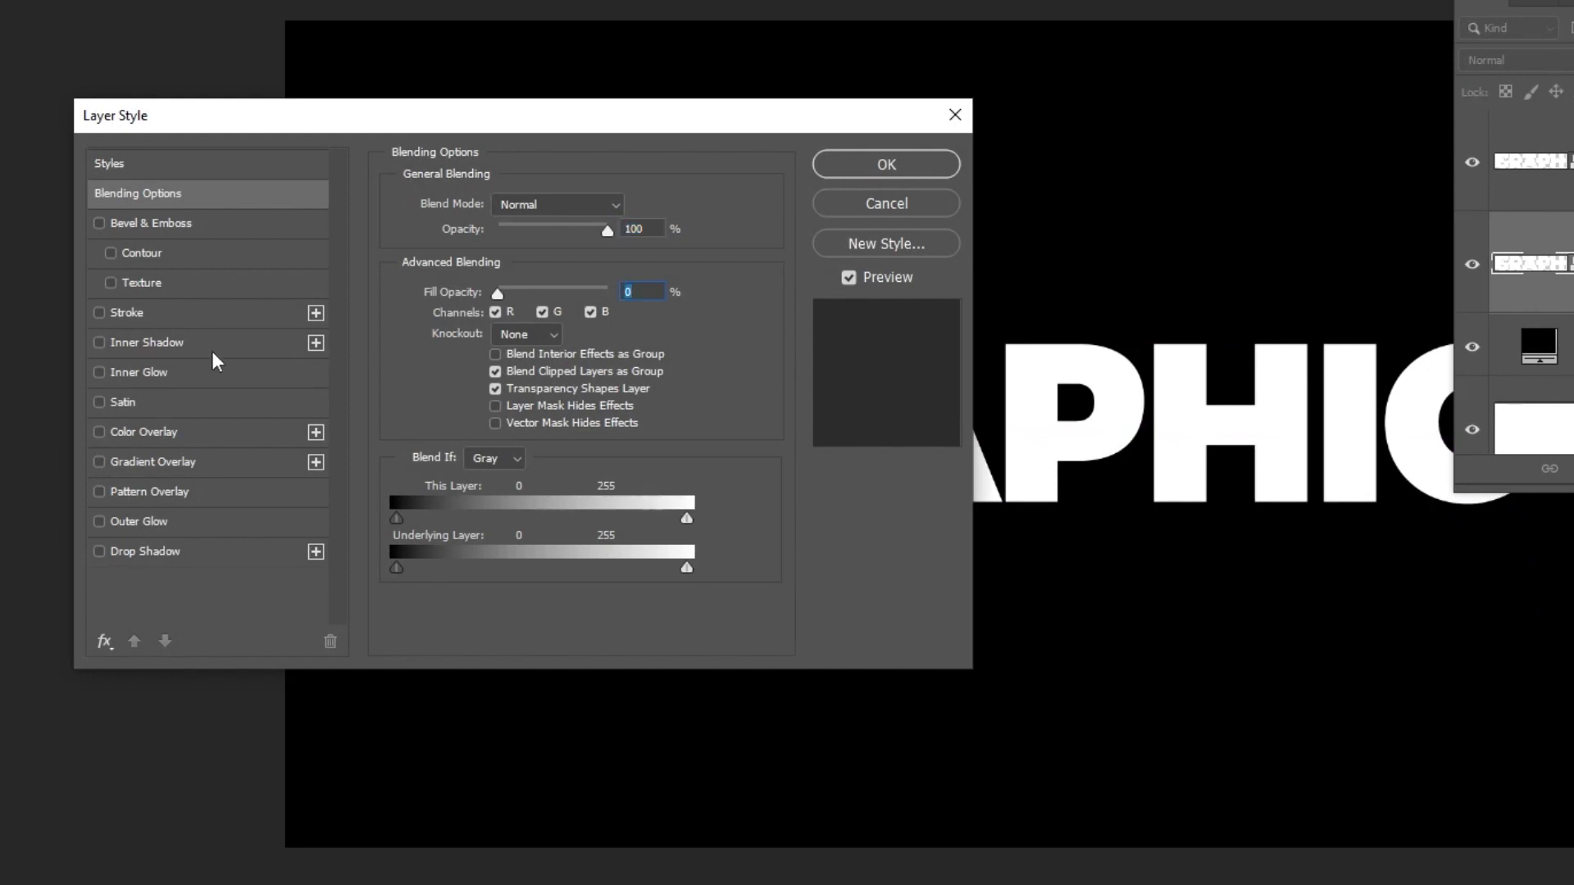
left_click(194, 313)
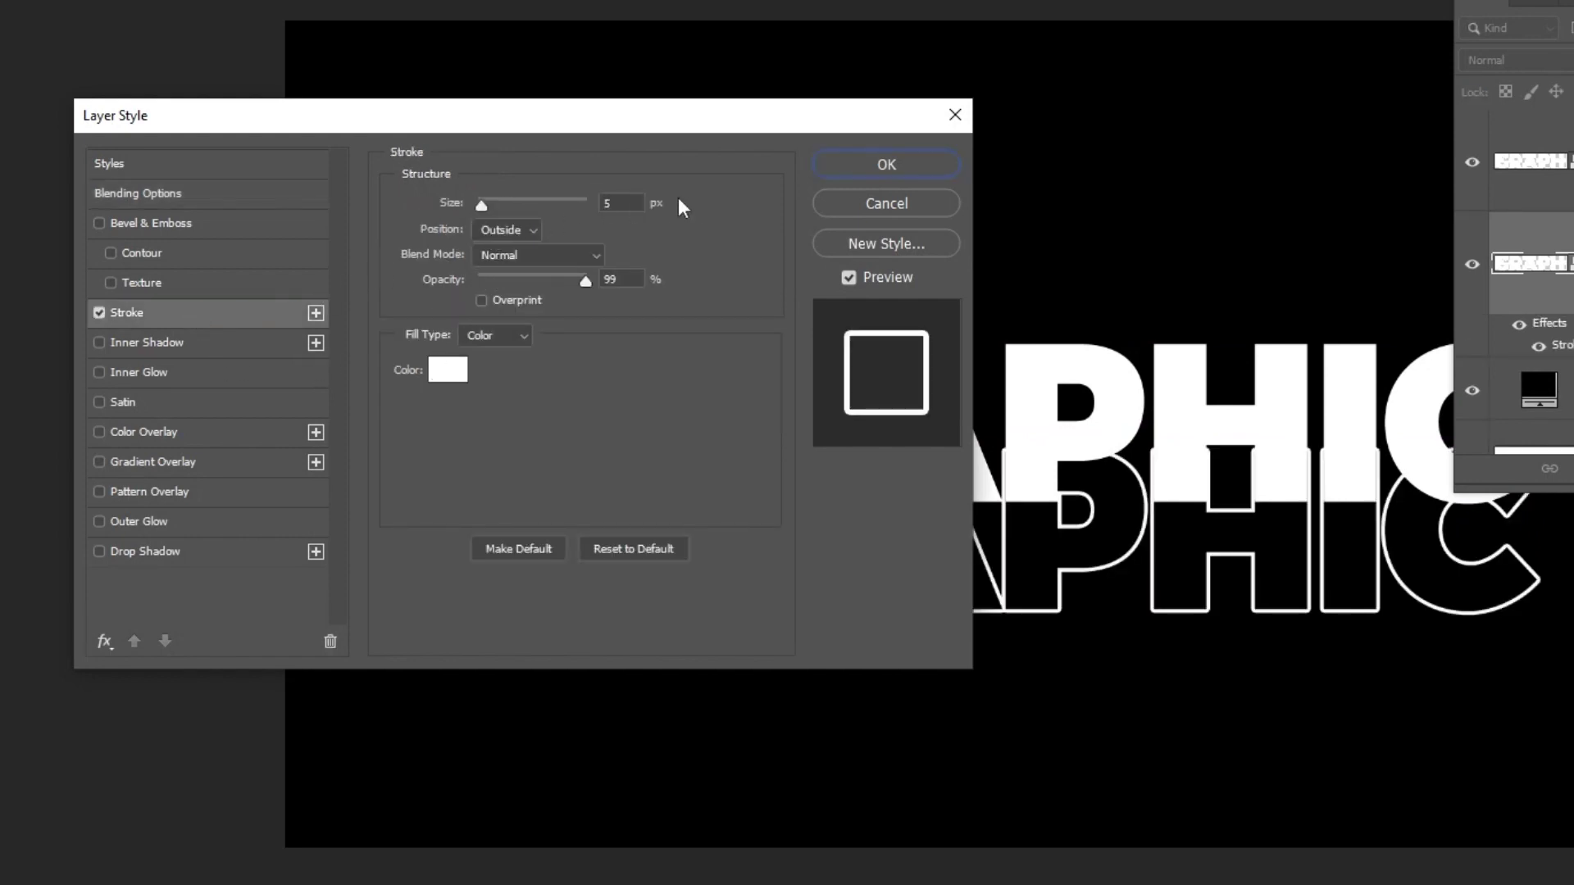
left_click(869, 166)
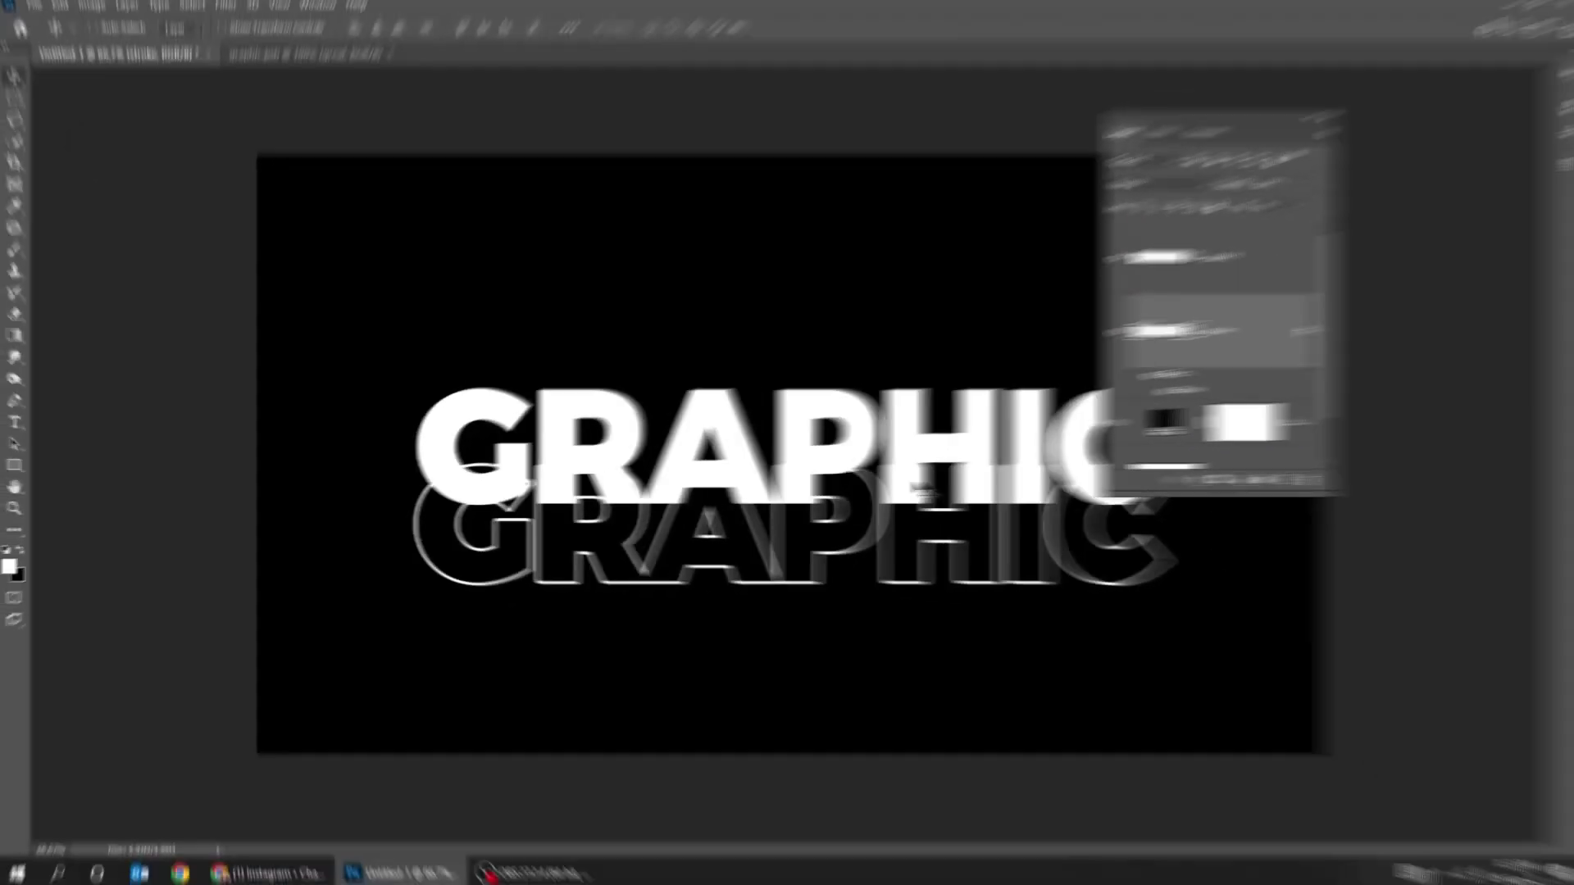
Alt-drag an outlined copy to sit above the GRAPHIC text
key("Tab")
left_click_drag(968, 546, 973, 350)
key("Tab")
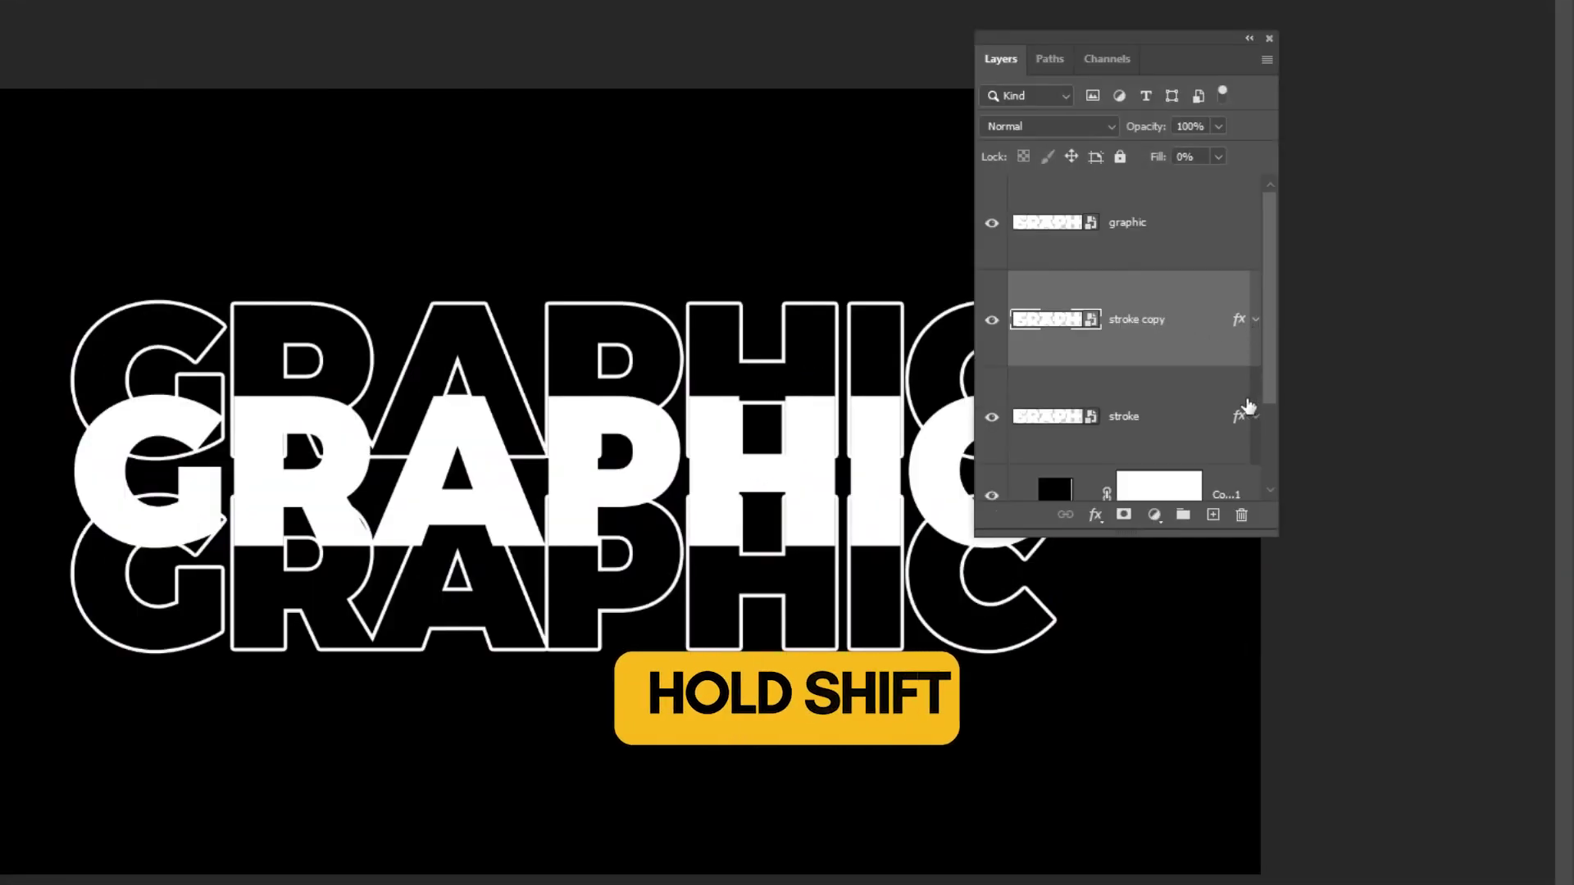
Group both outline layers and name the group stroke 1
left_click(1247, 407)
left_click(1159, 329, "shift")
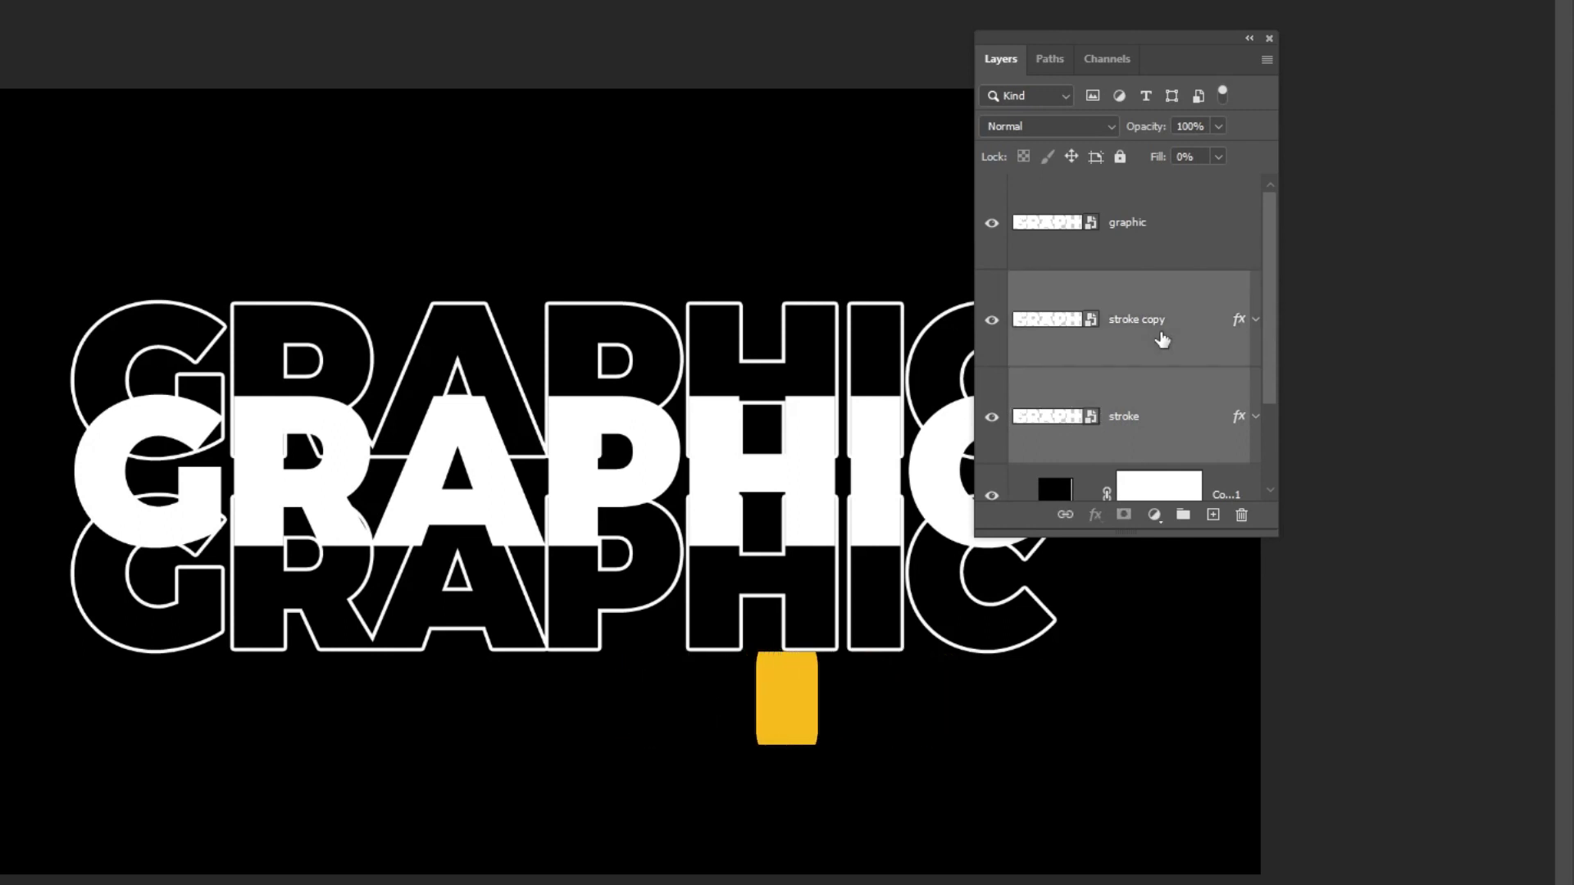
key("ctrl+g")
double_click(1072, 284)
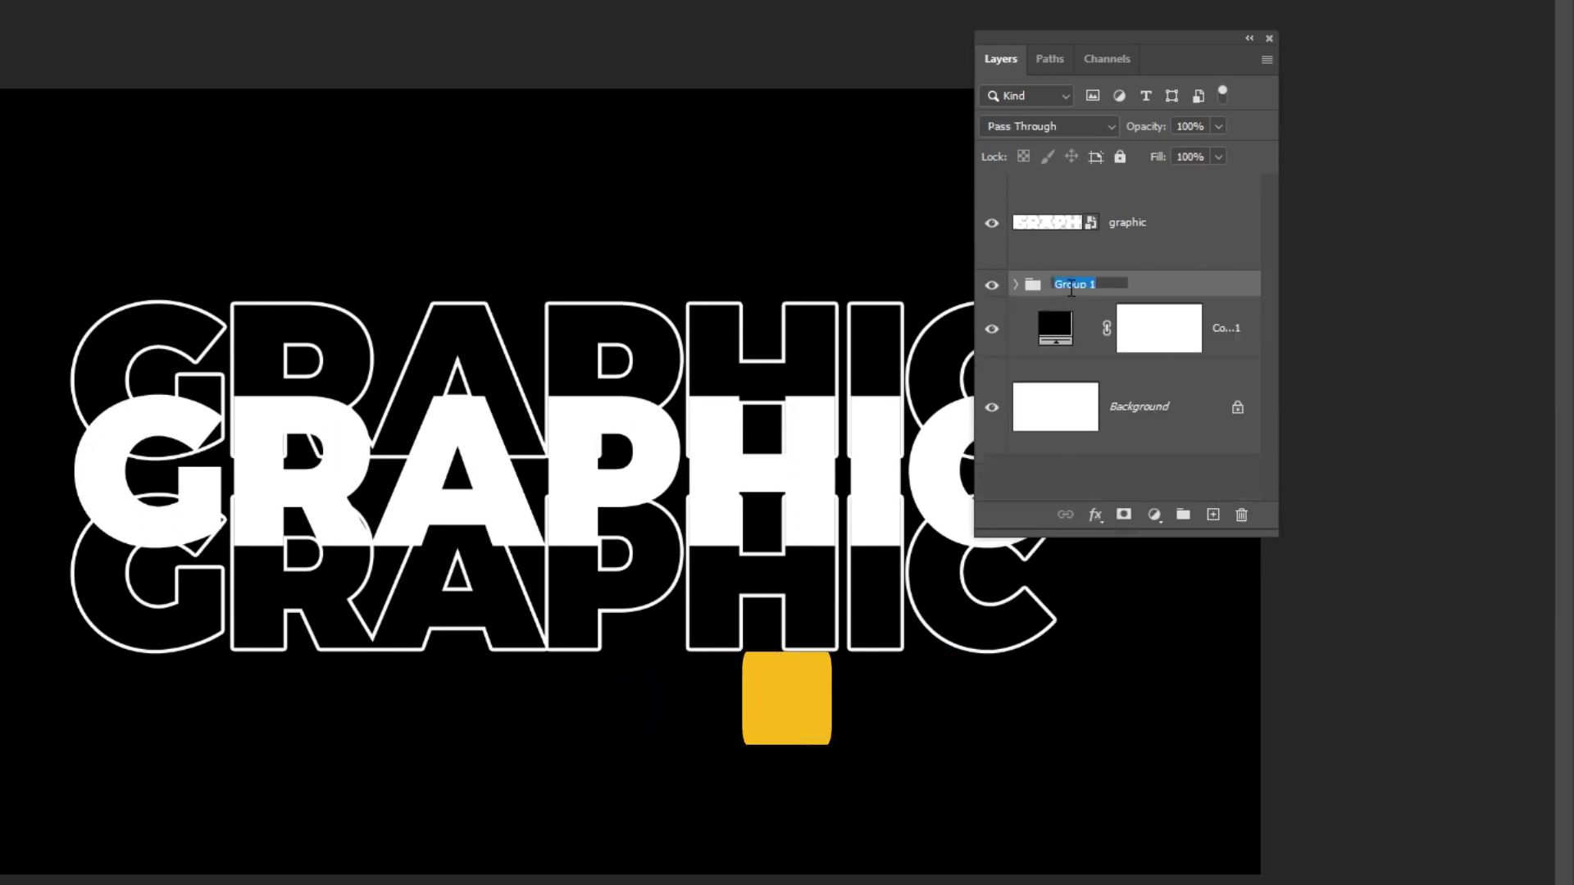
type("stroke")
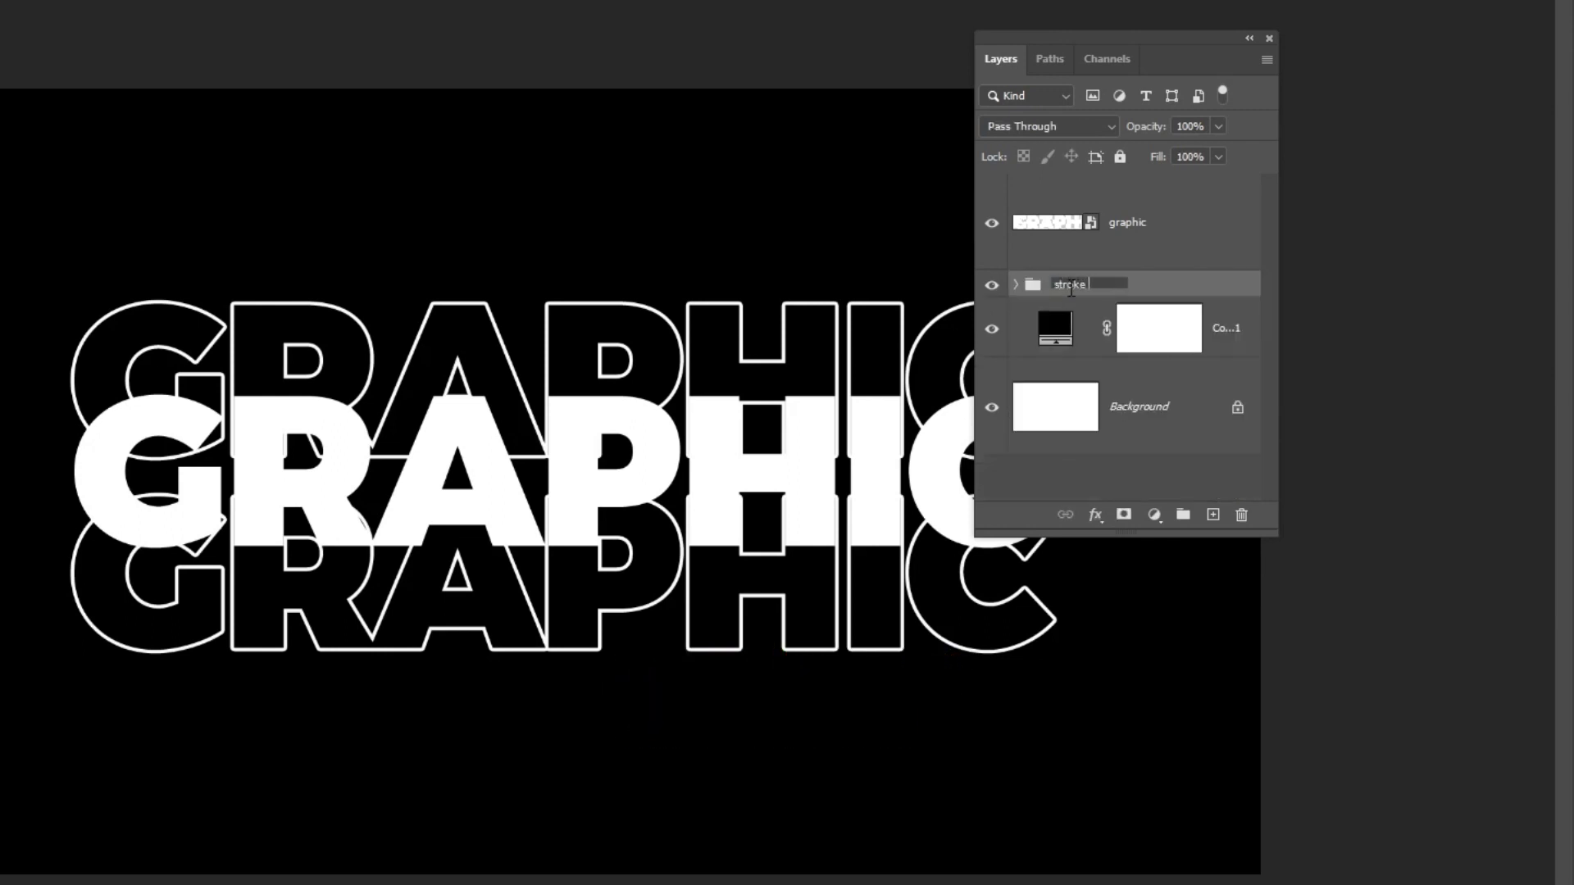
key("Return")
Label the stroke 1 group red and prepare it for masking with a brush
right_click(1070, 290)
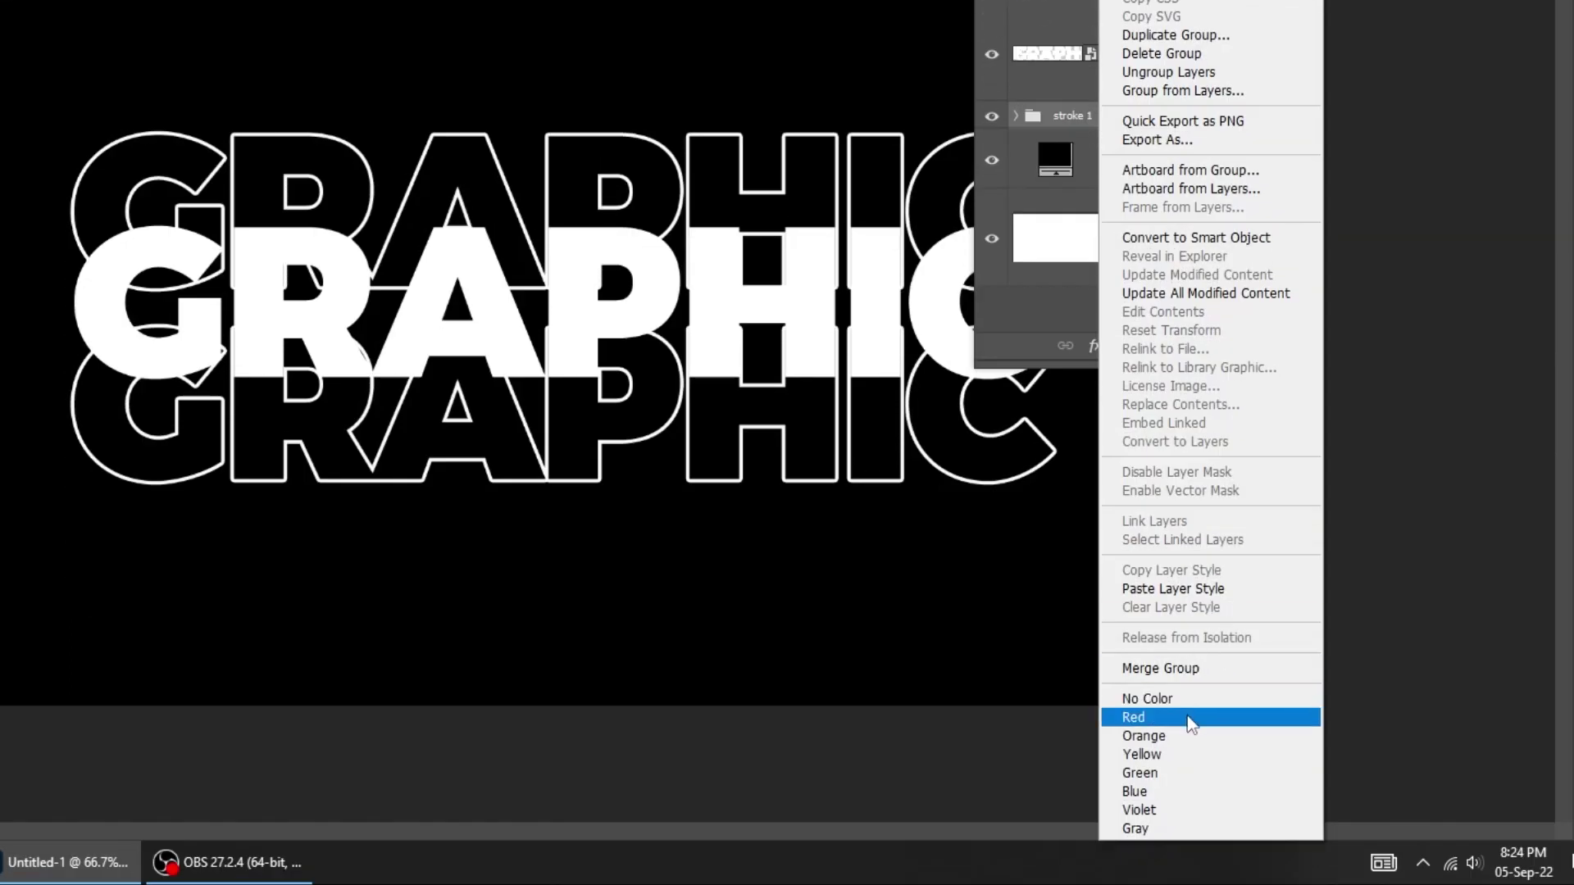
left_click(1188, 717)
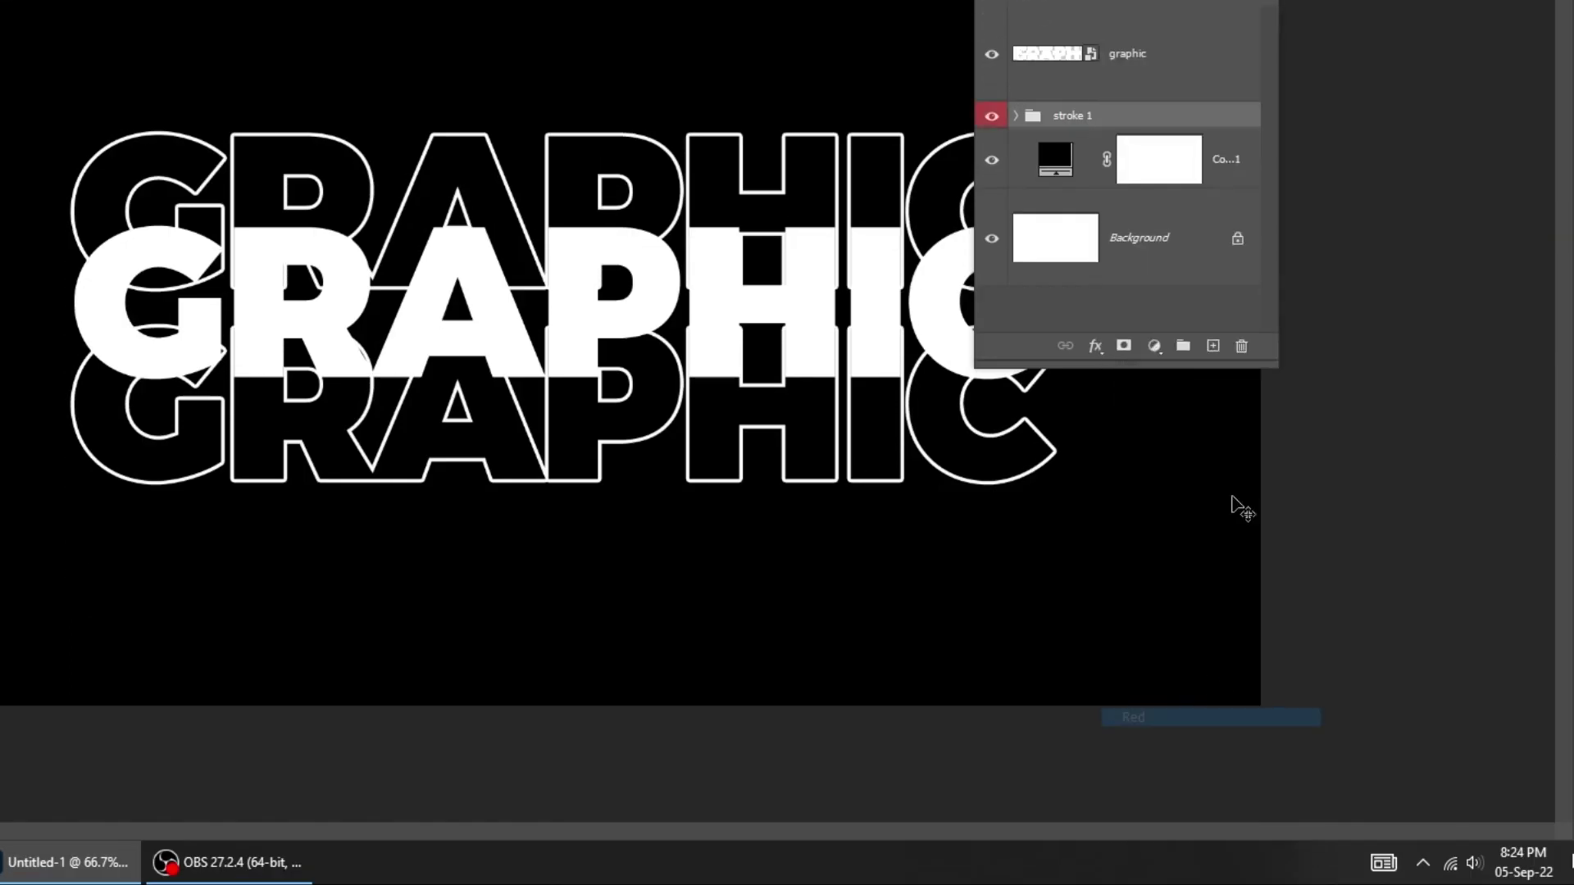
key("ctrl+e")
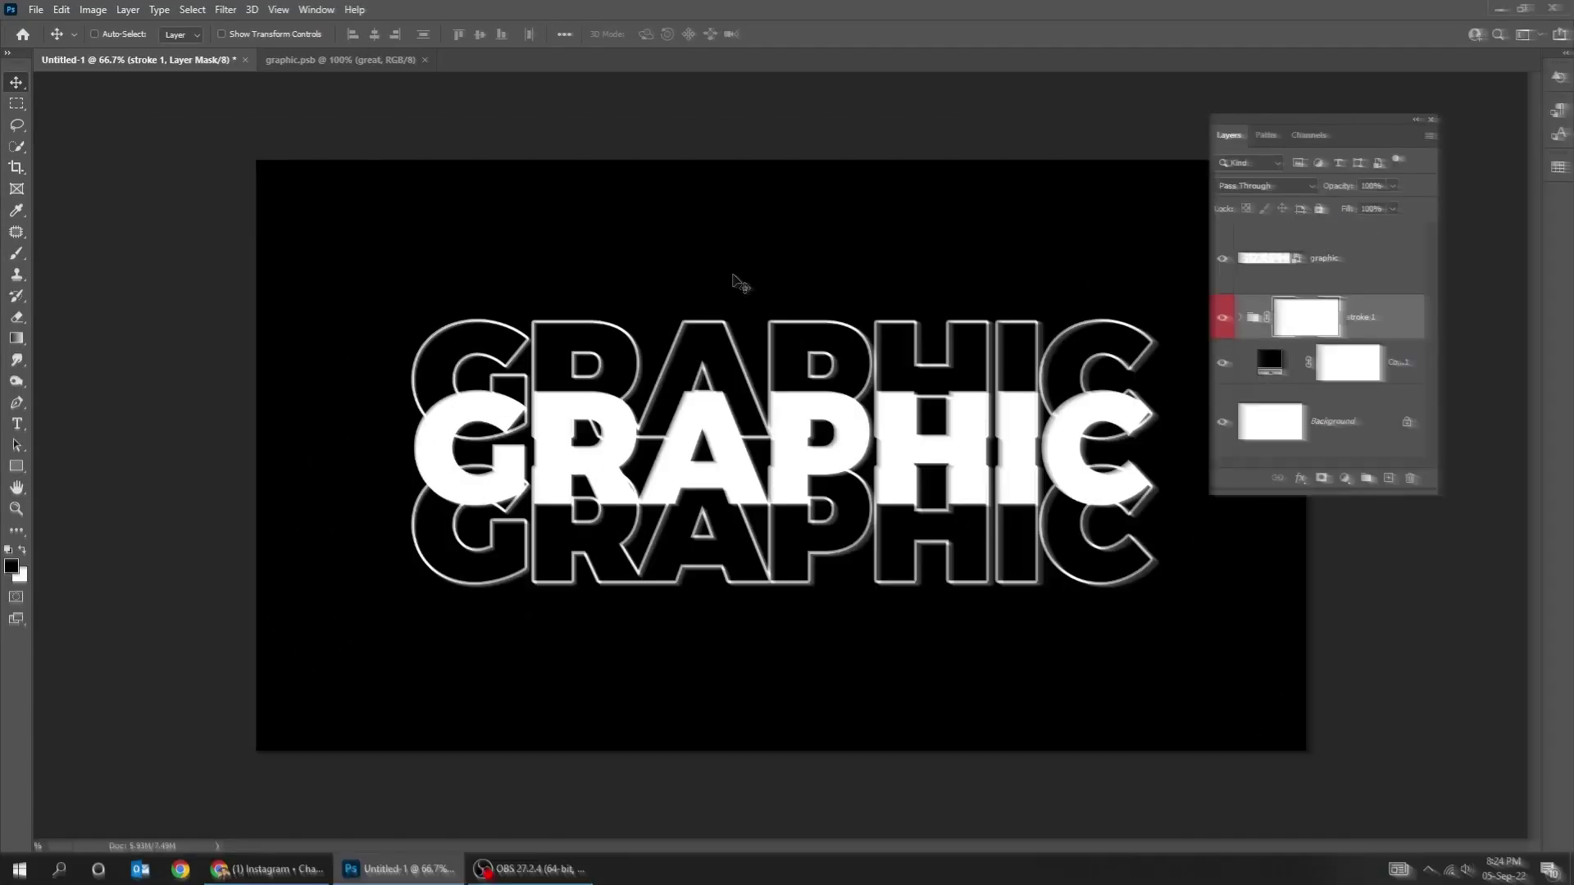
key("b")
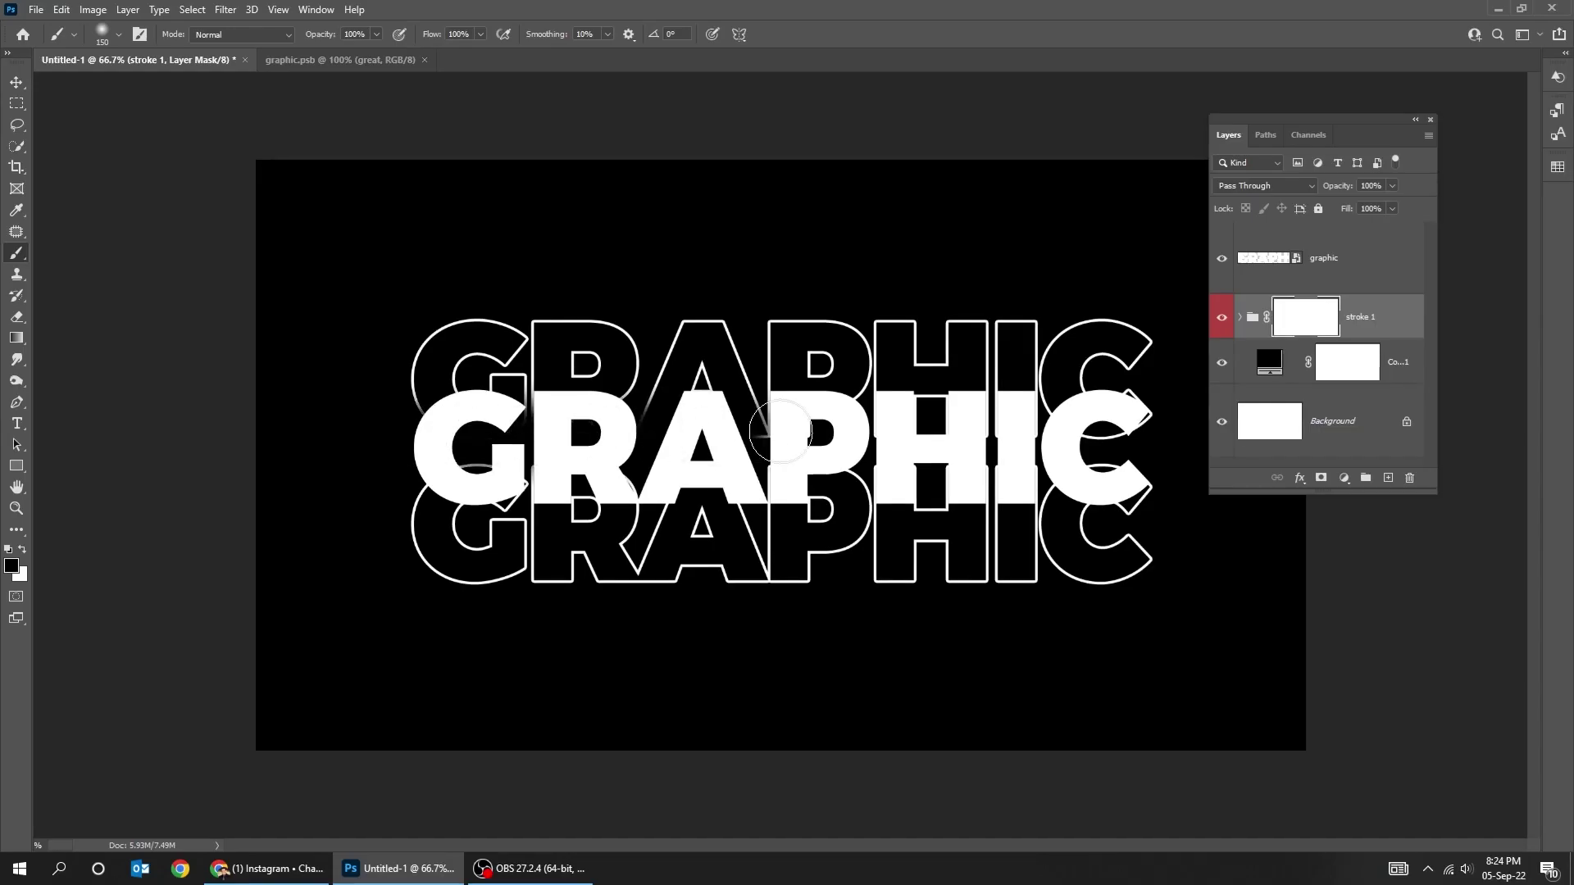
Paint black on the mask along the white text's top and bottom edges to fade the outlines
left_click_drag(781, 432, 1088, 423)
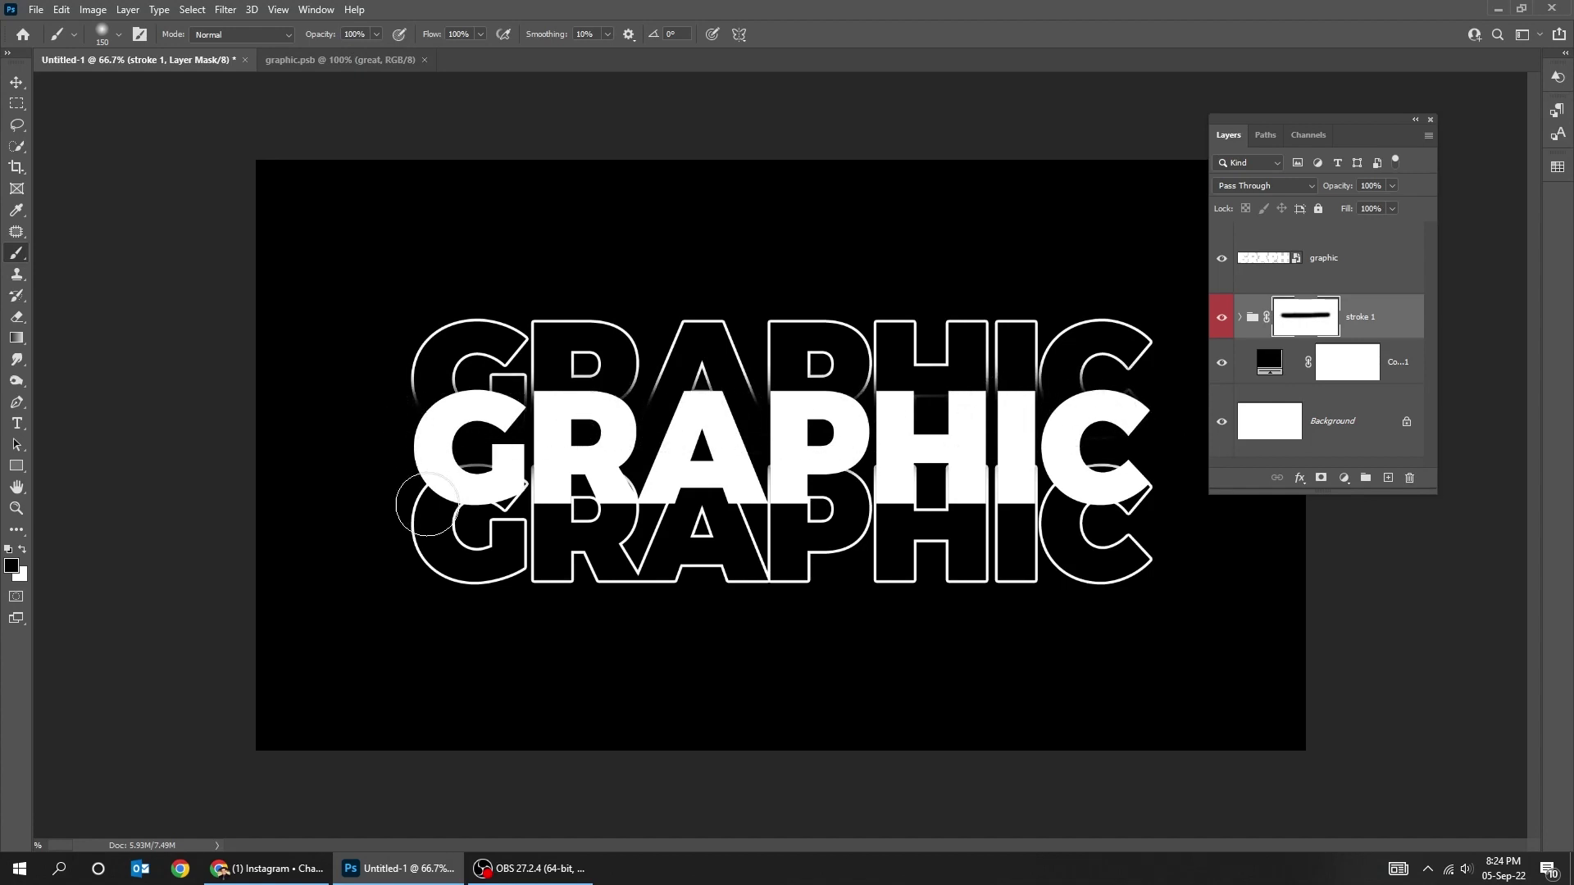
left_click_drag(502, 479, 1091, 481)
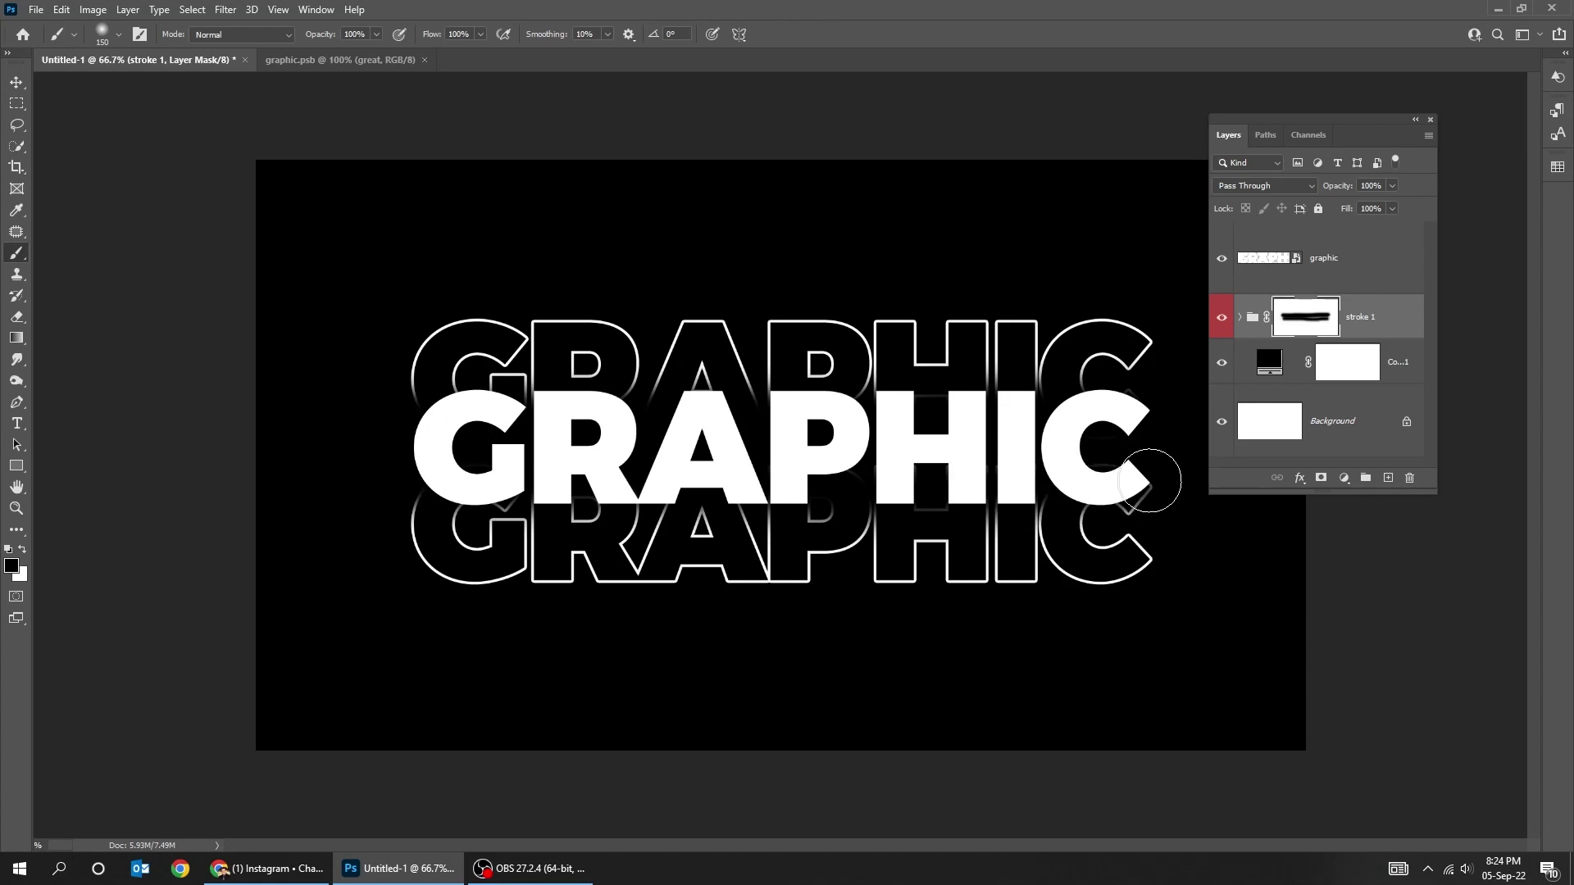
left_click_drag(504, 498, 1147, 475)
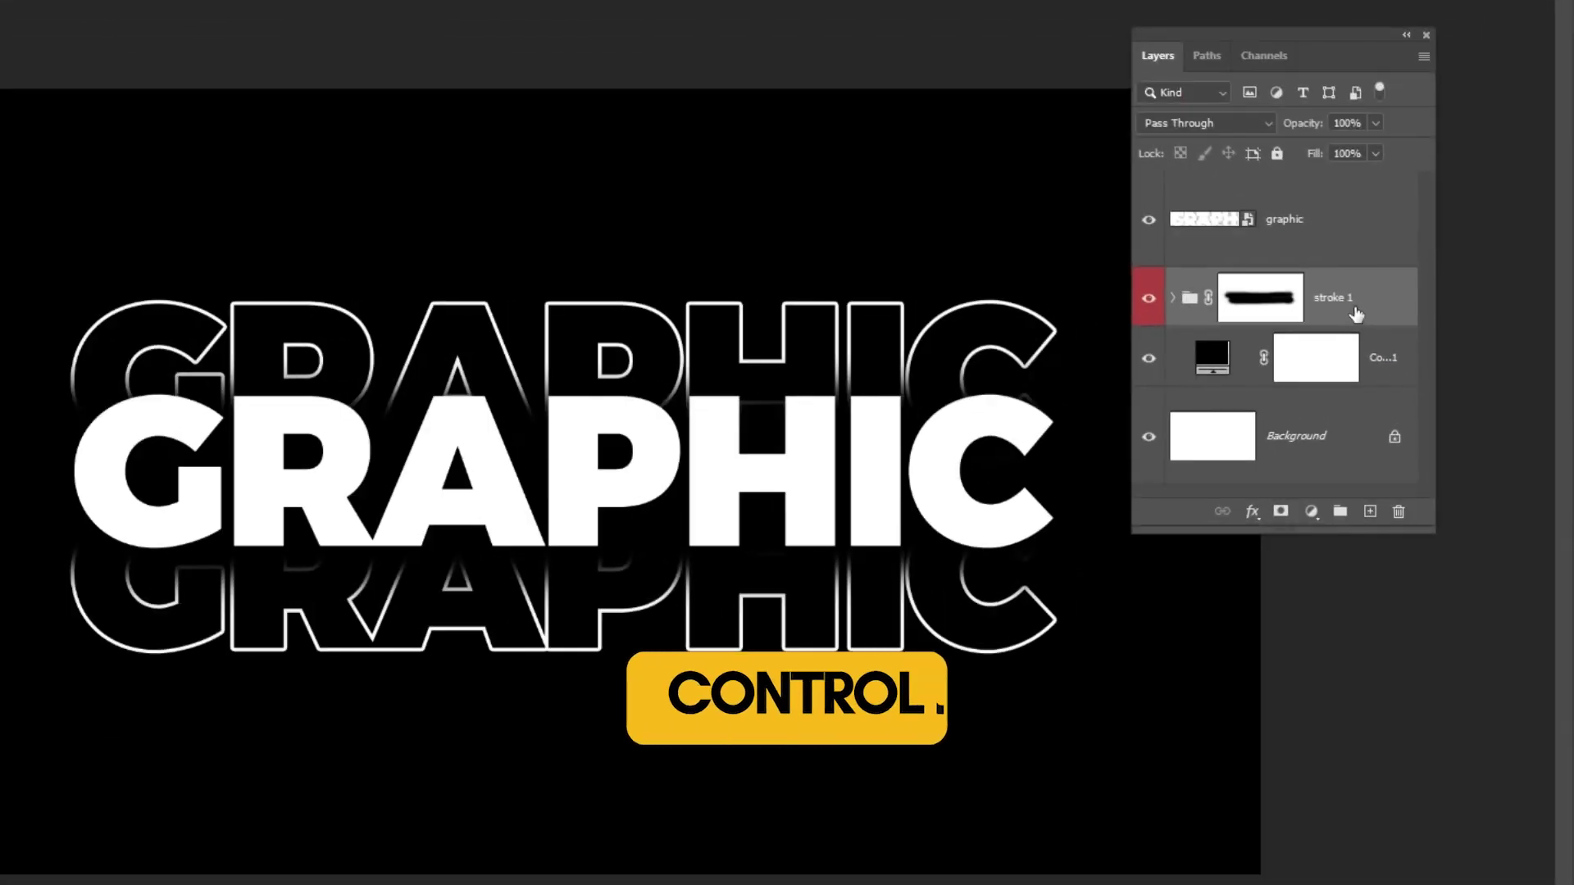
Duplicate the stroke 1 group and move one outlined copy further up
key("ctrl+j")
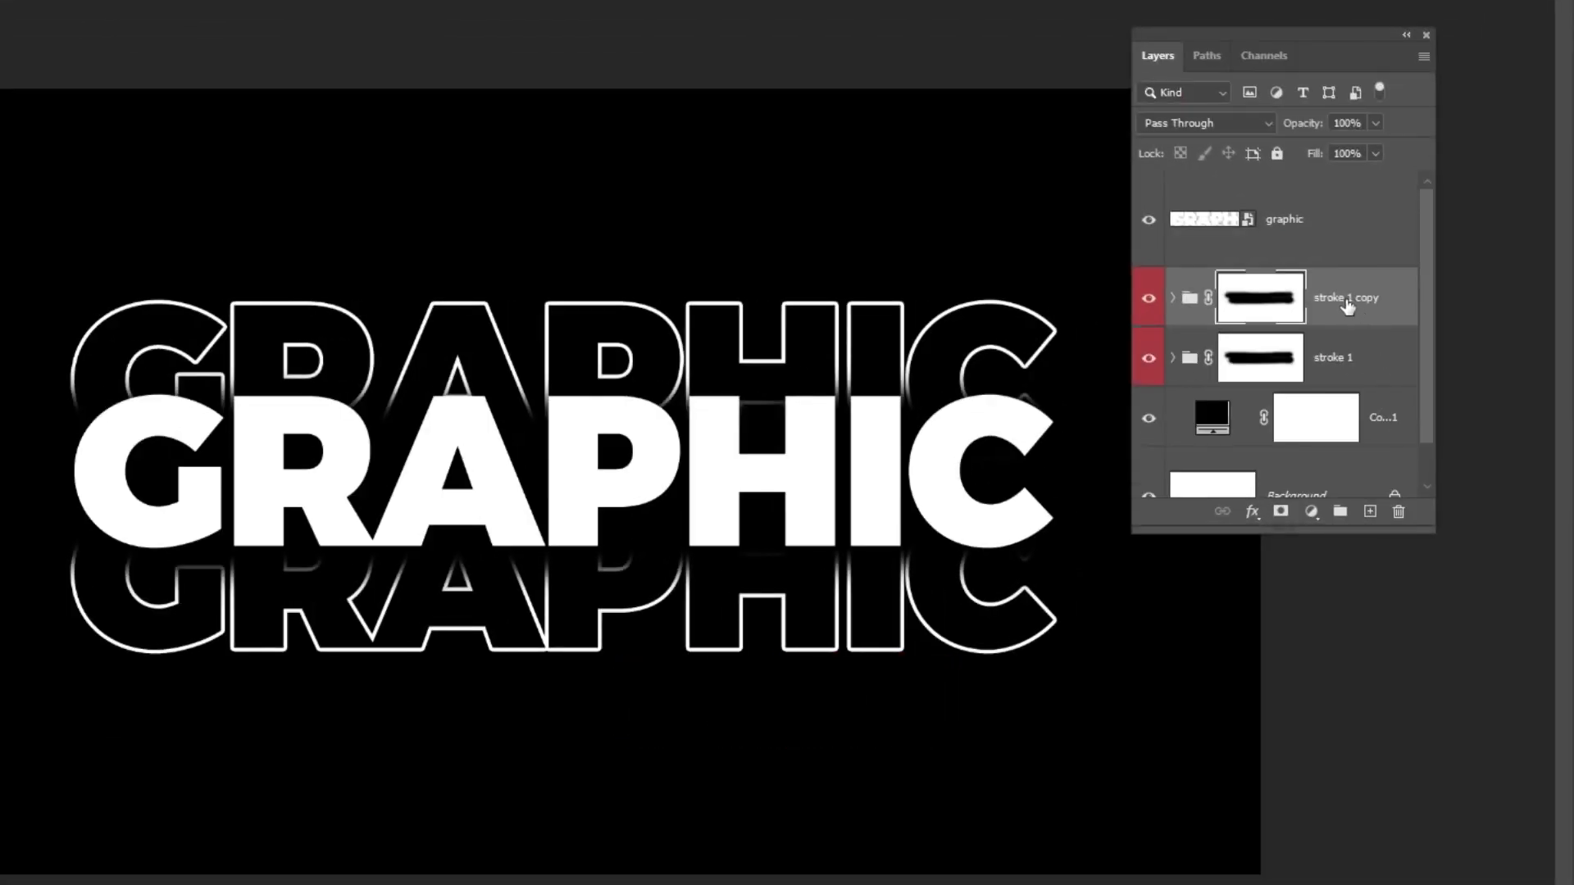
left_click(1343, 364)
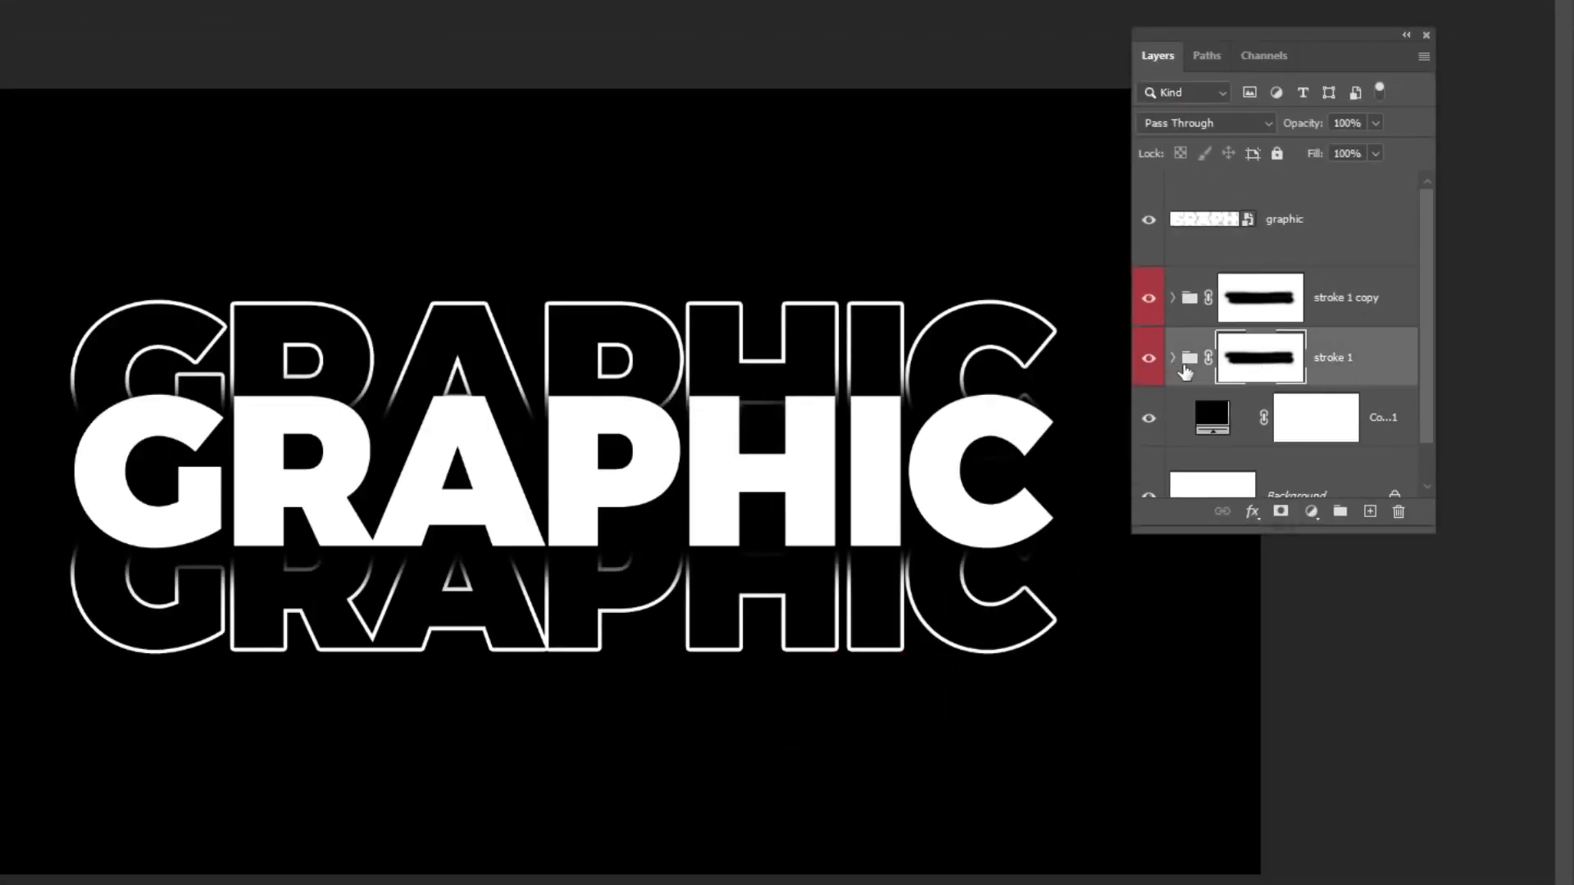
left_click(1173, 358)
left_click(1345, 438)
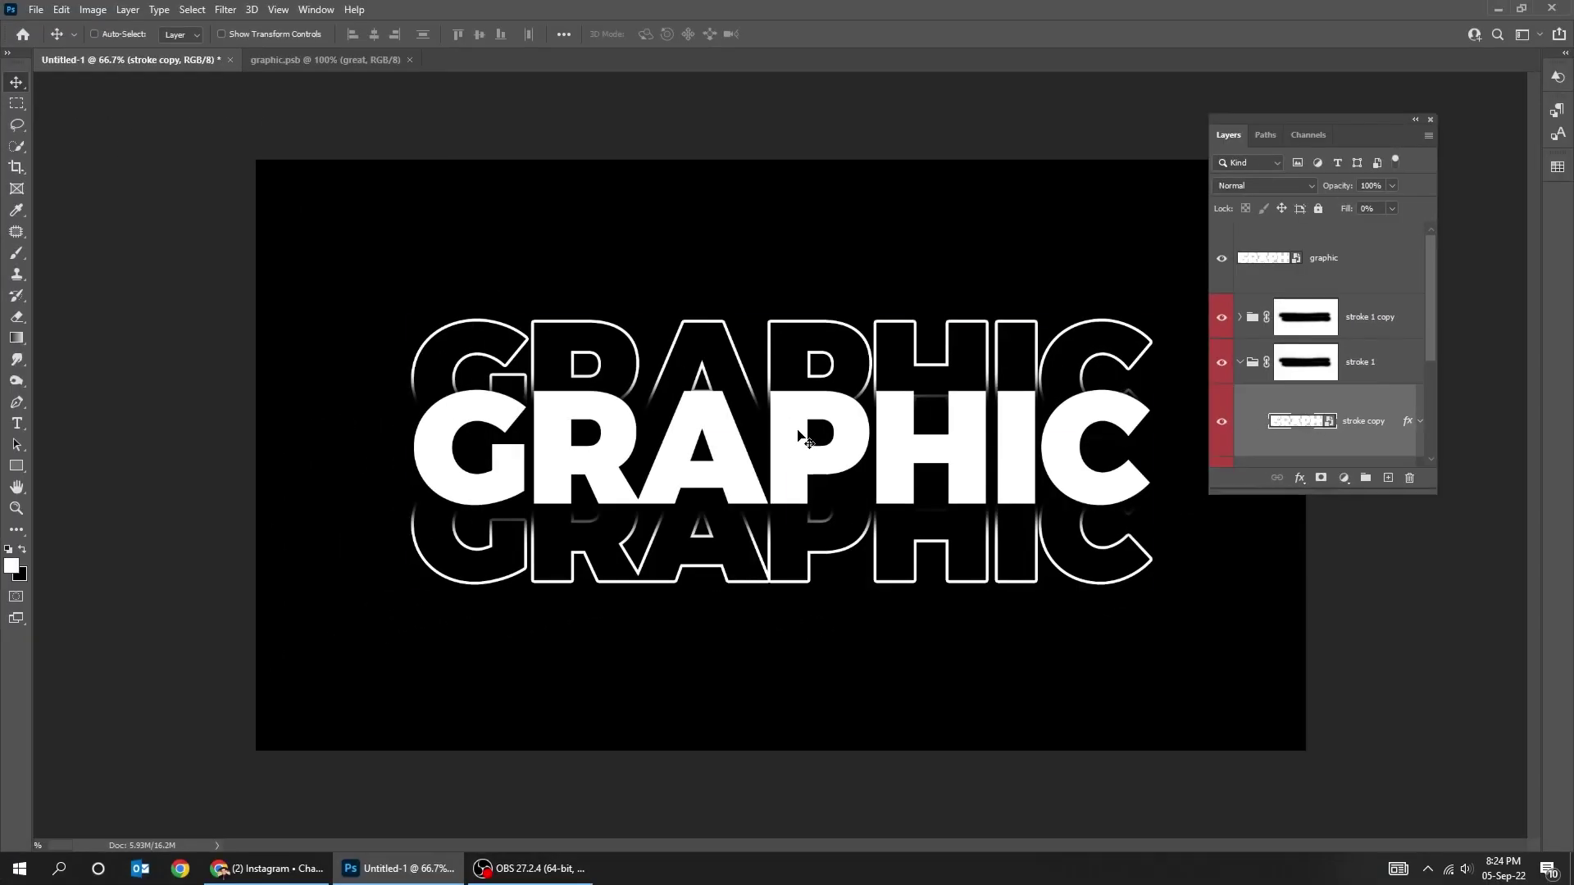
left_click_drag(799, 436, 799, 388)
scroll(1358, 404, "down", 1)
scroll(1364, 423, "down", 1)
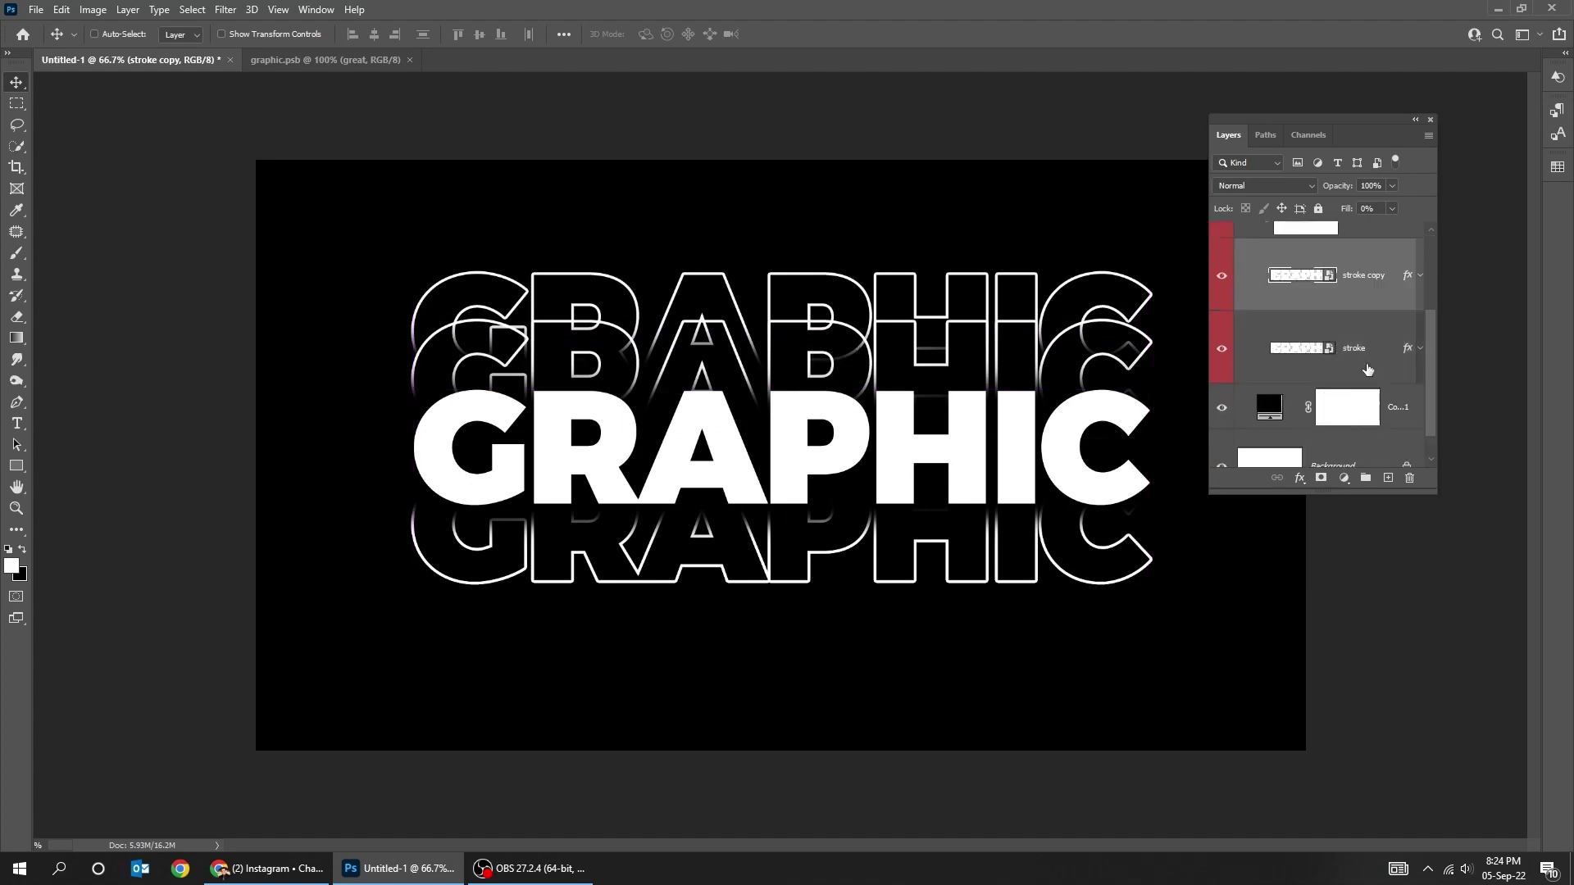
Move the other outlined copy further down and tidy the layers list
left_click(1368, 366)
left_click_drag(963, 486, 949, 537)
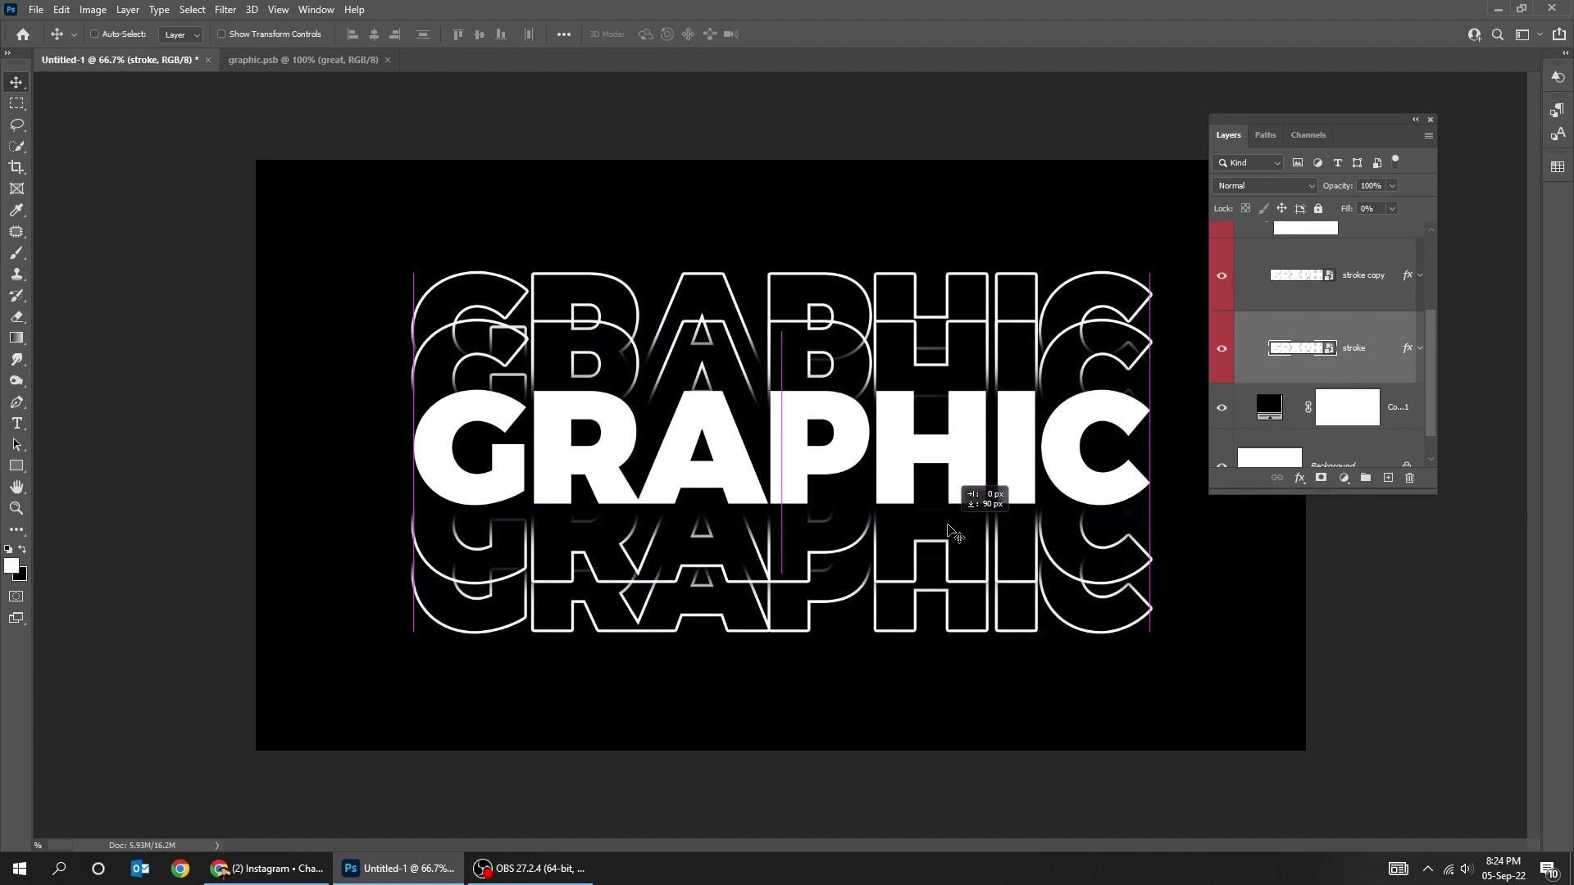
left_click_drag(949, 532, 952, 537)
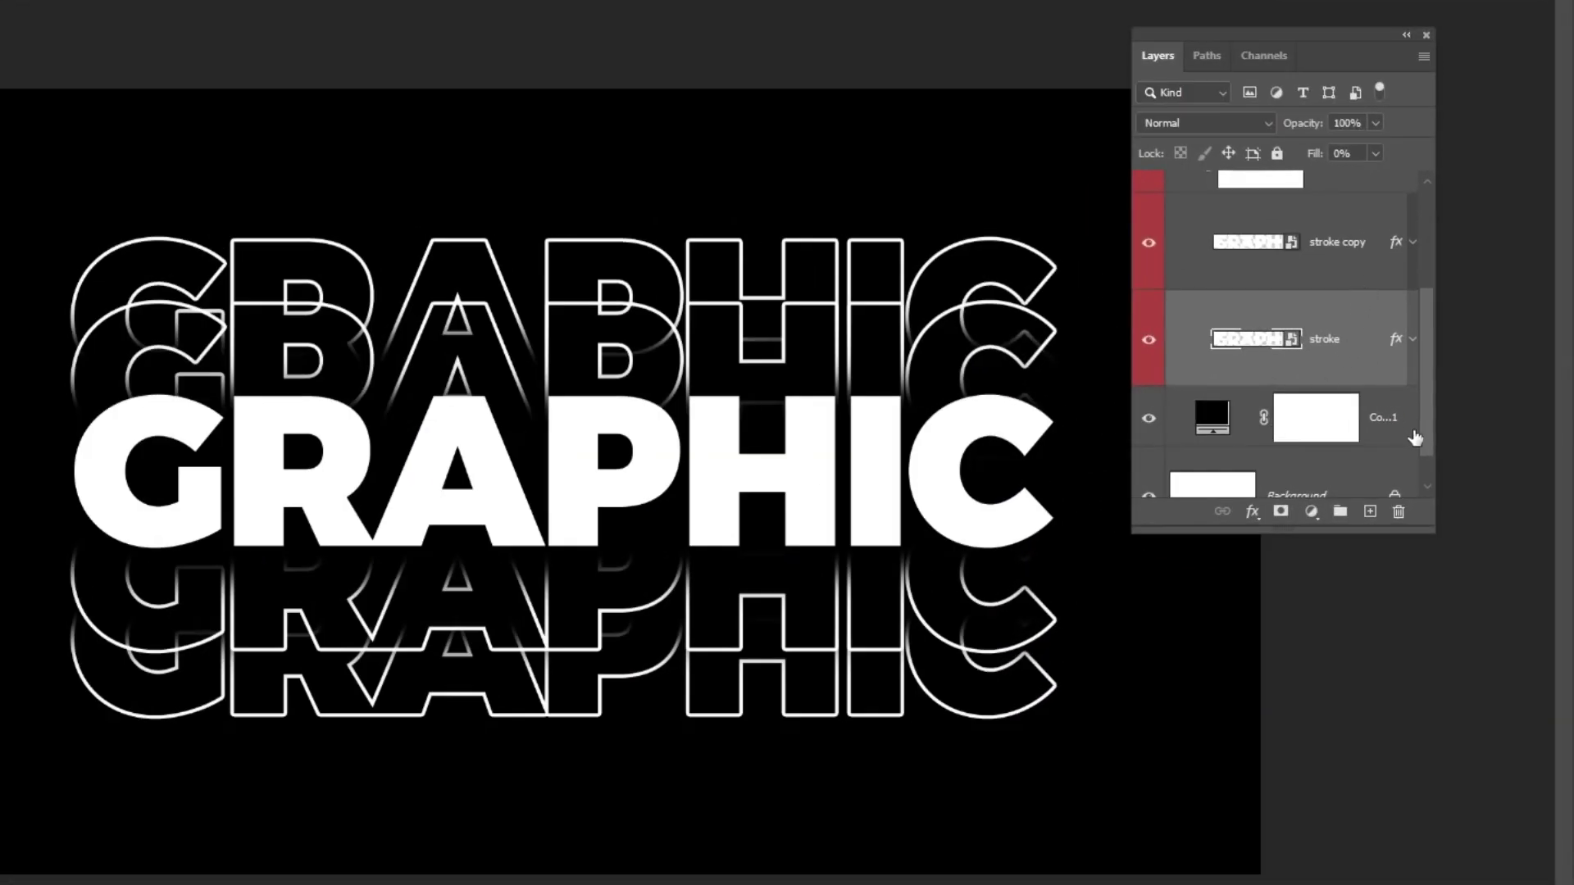
left_click_drag(1428, 538, 1463, 657)
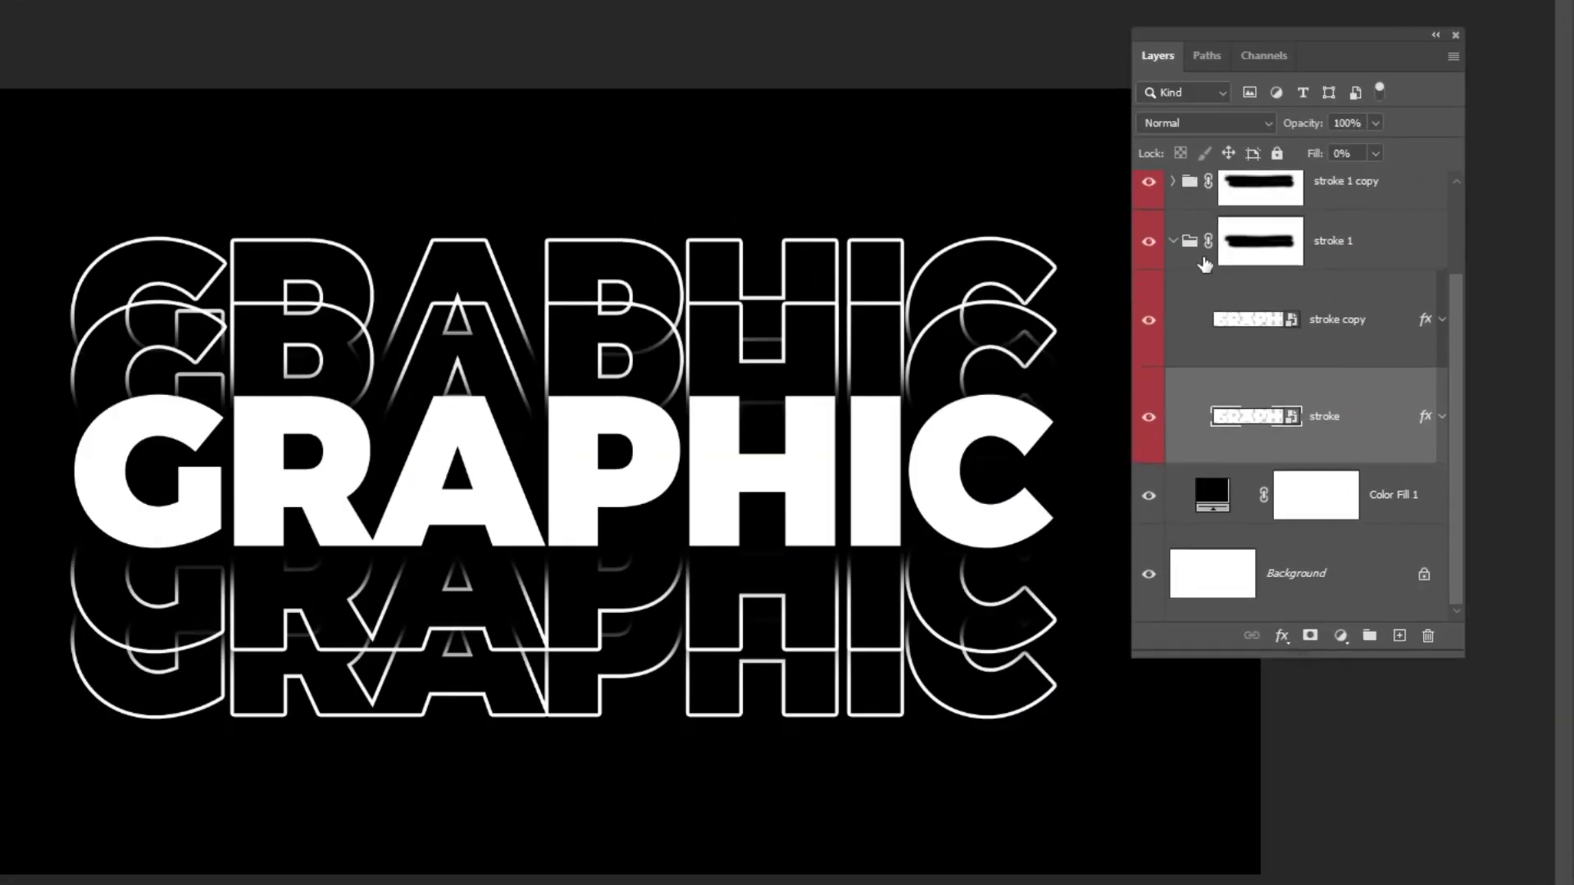
left_click(1173, 243)
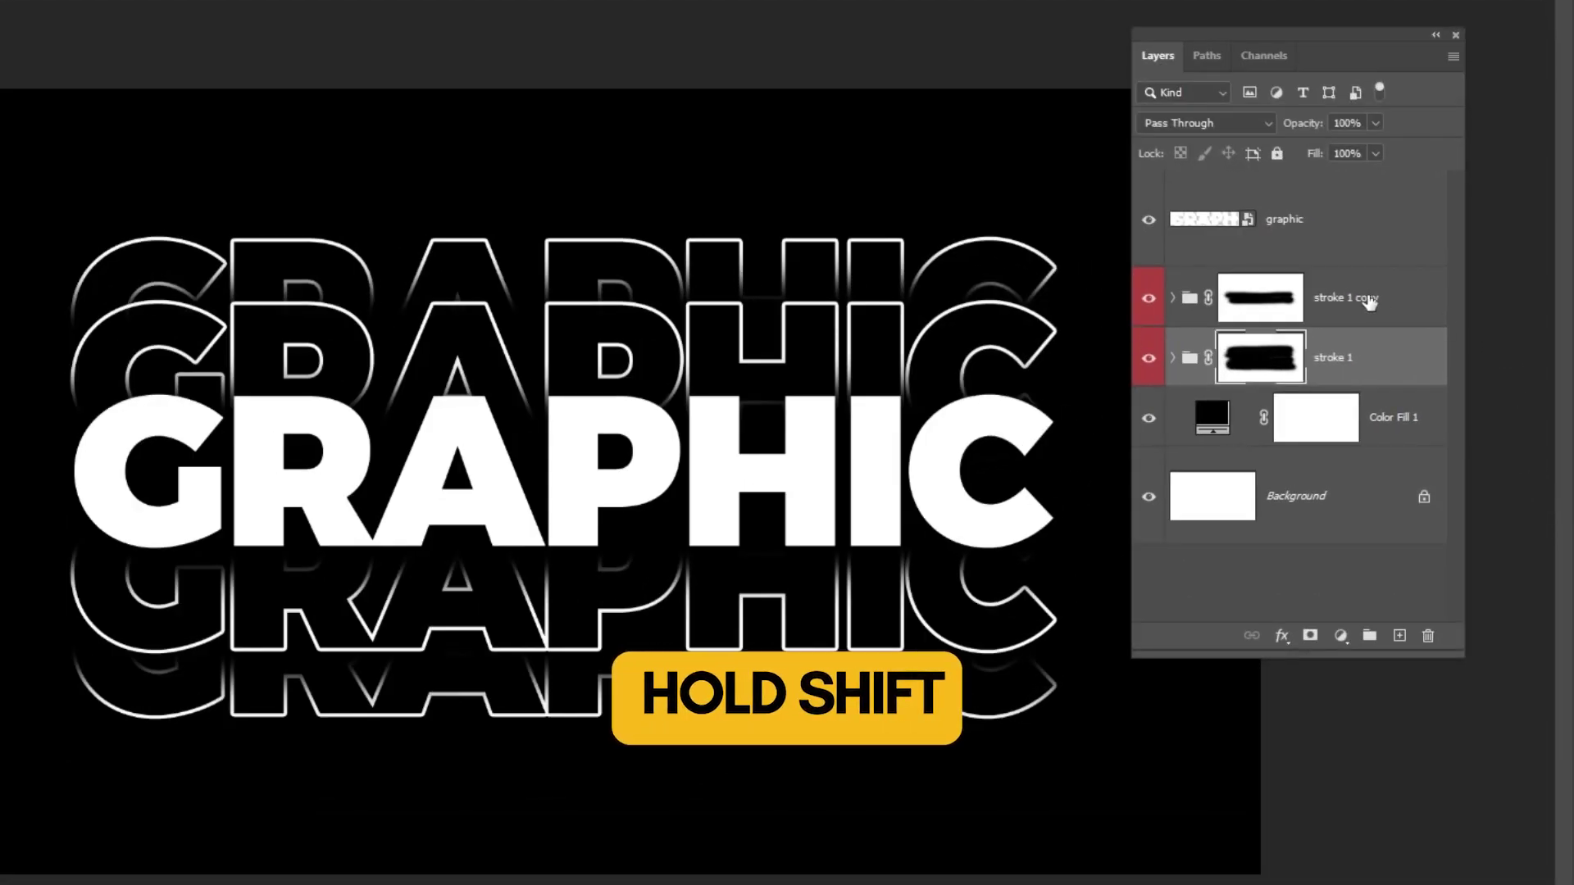
Group stroke 1 and stroke 1 copy as 'all strokes' with a yellow label
left_click(1368, 328)
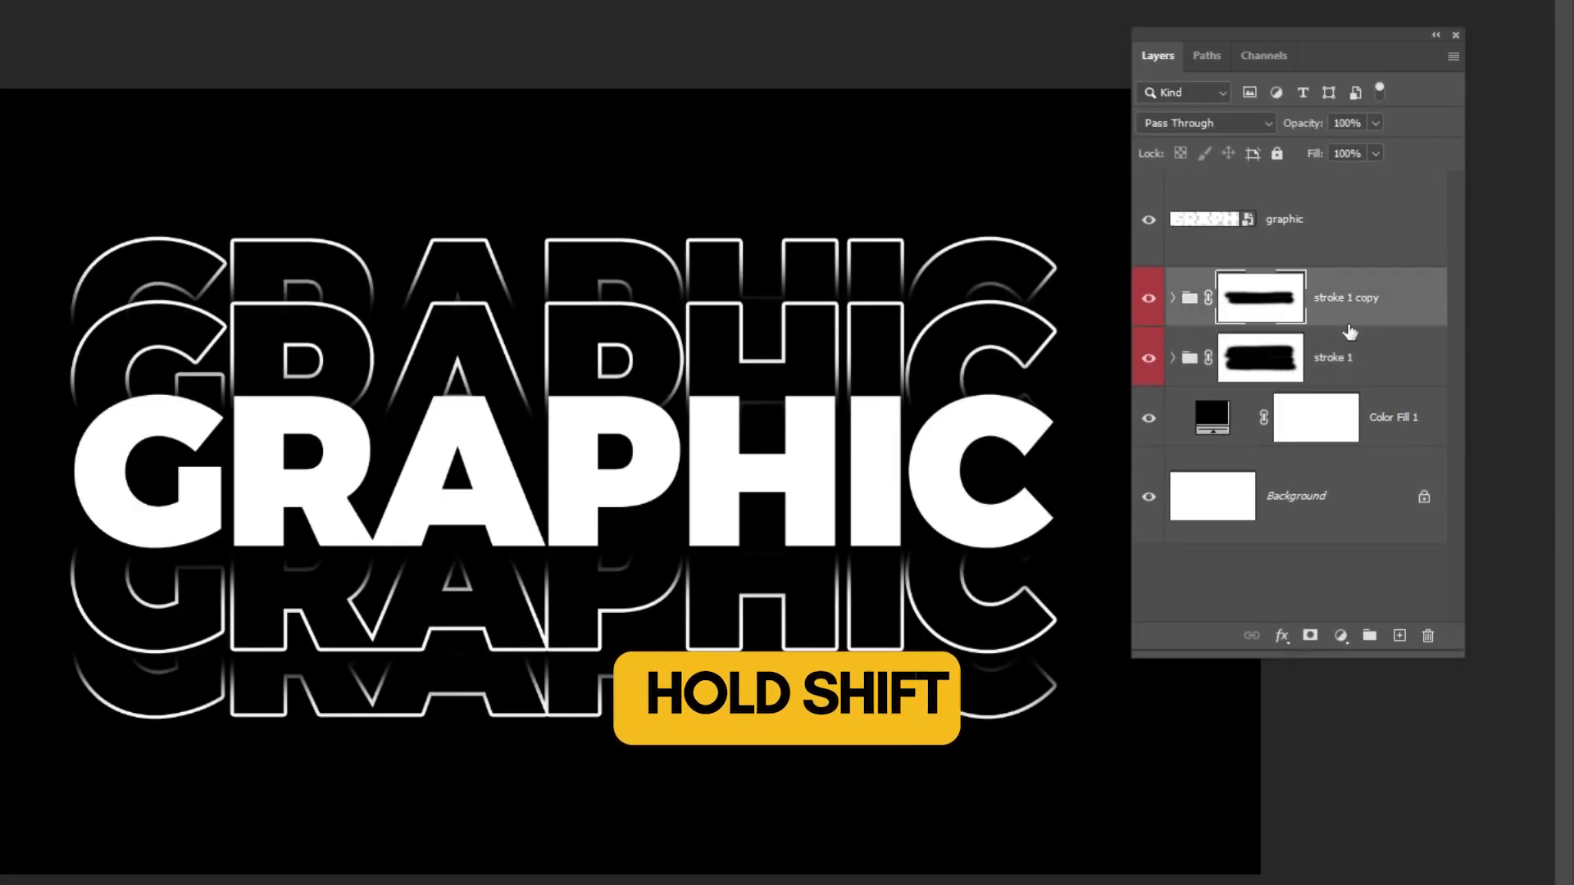
left_click(1349, 357, "shift")
key("ctrl+g")
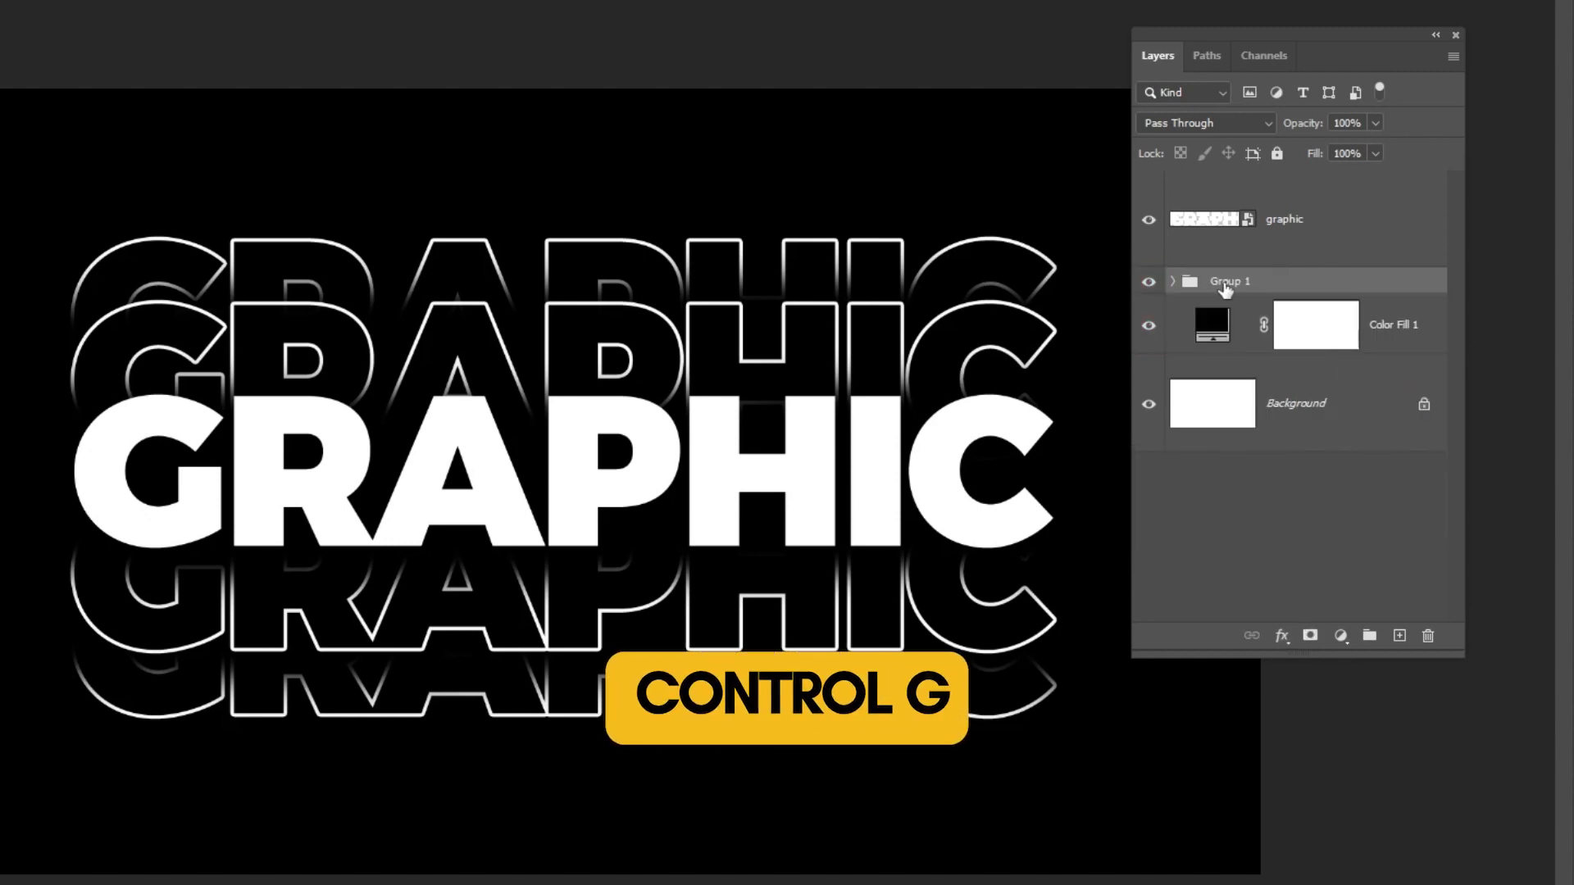
double_click(1222, 286)
type("fi")
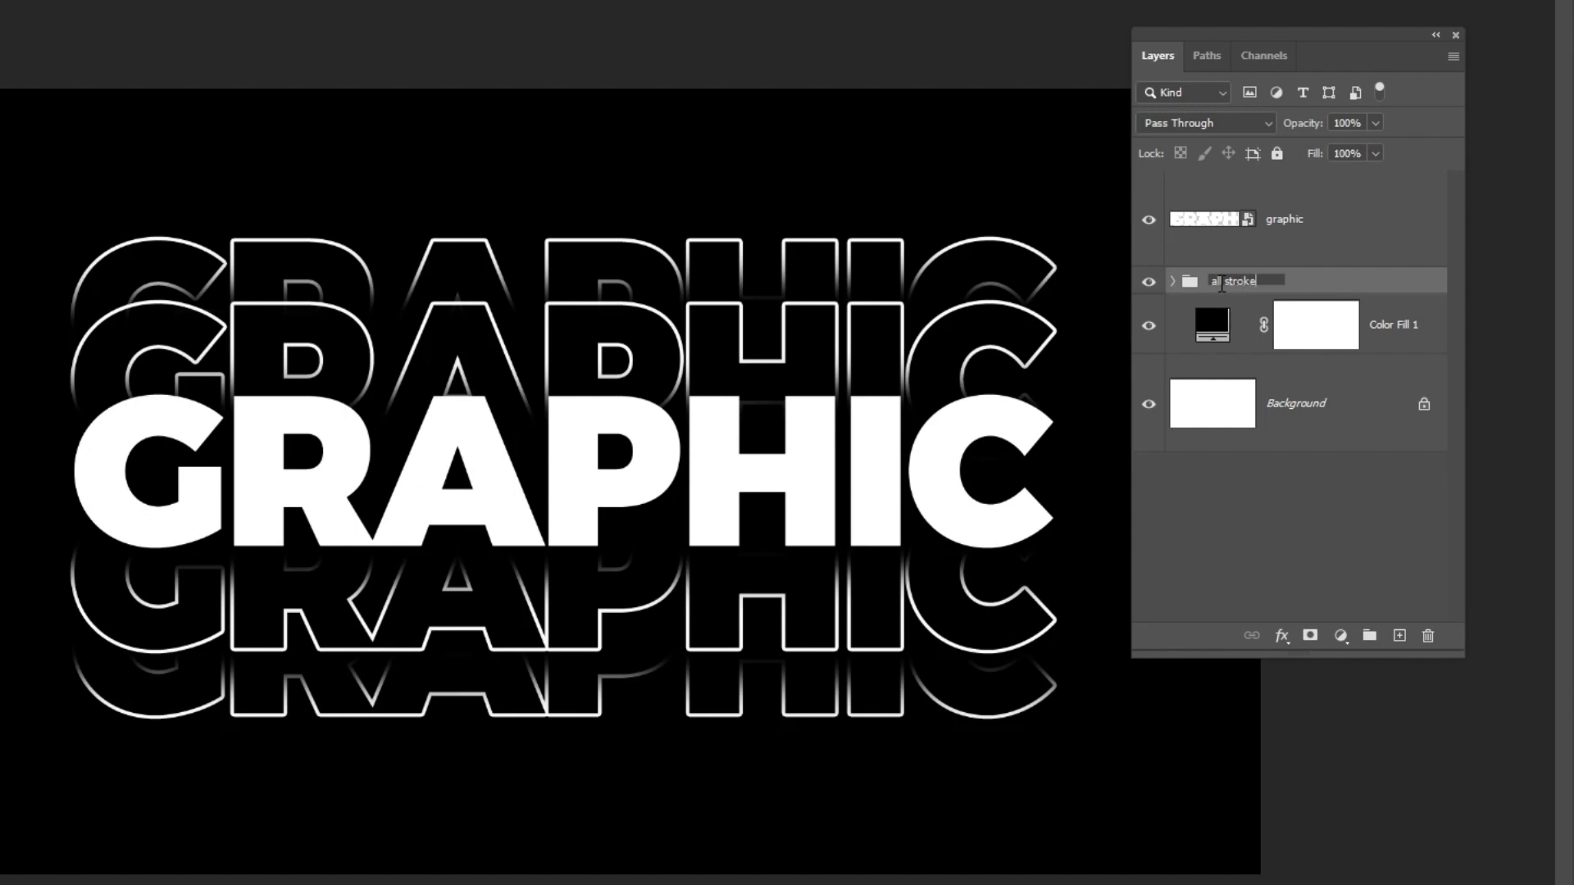
right_click(1287, 291)
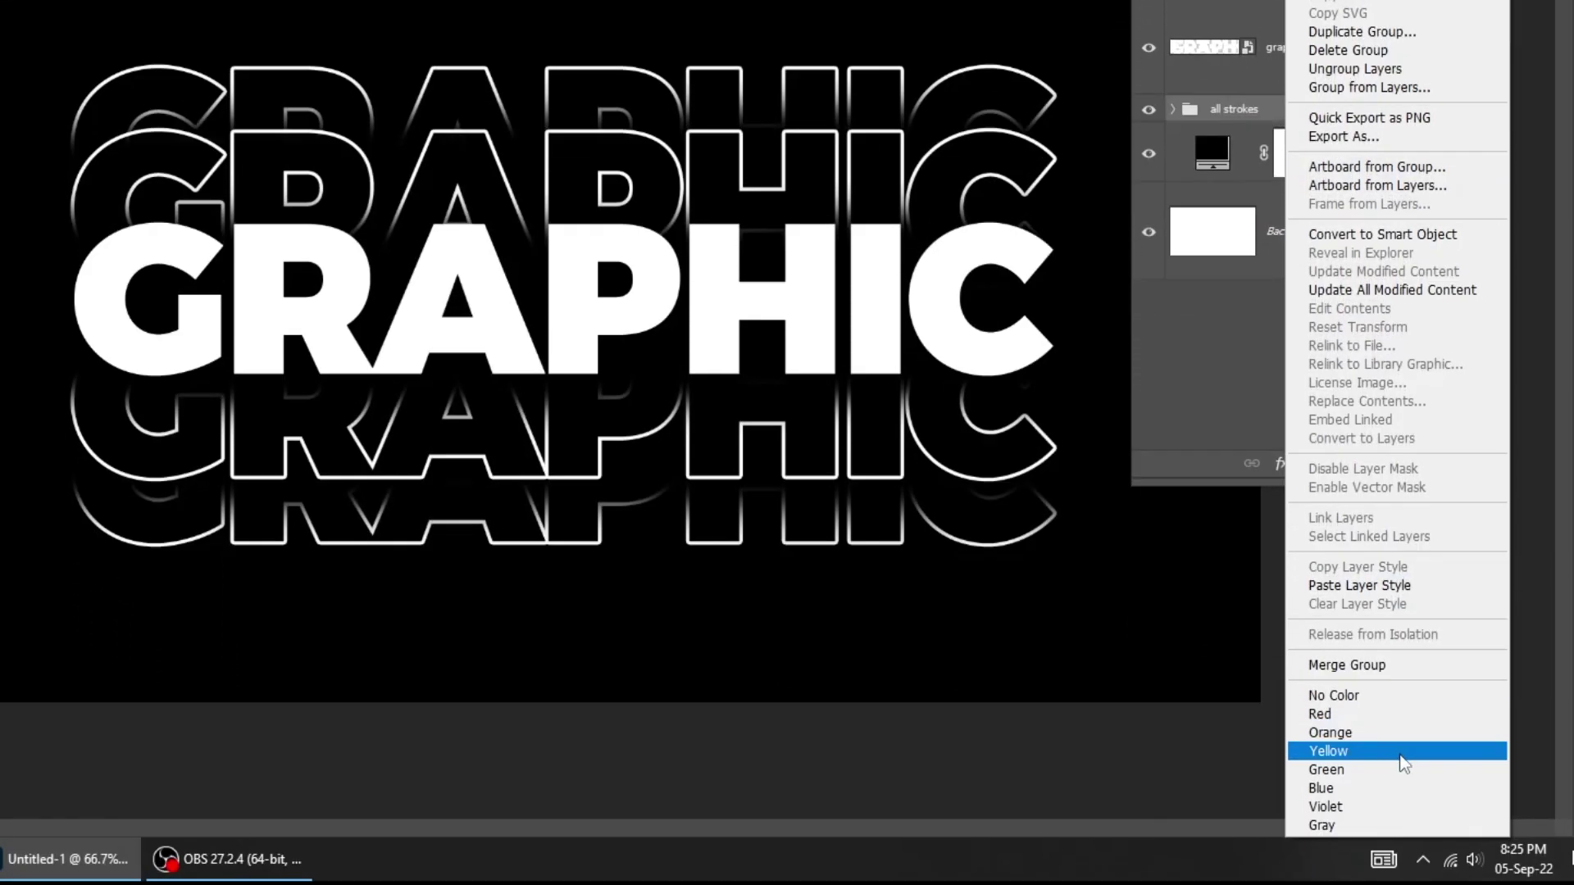
left_click(1328, 750)
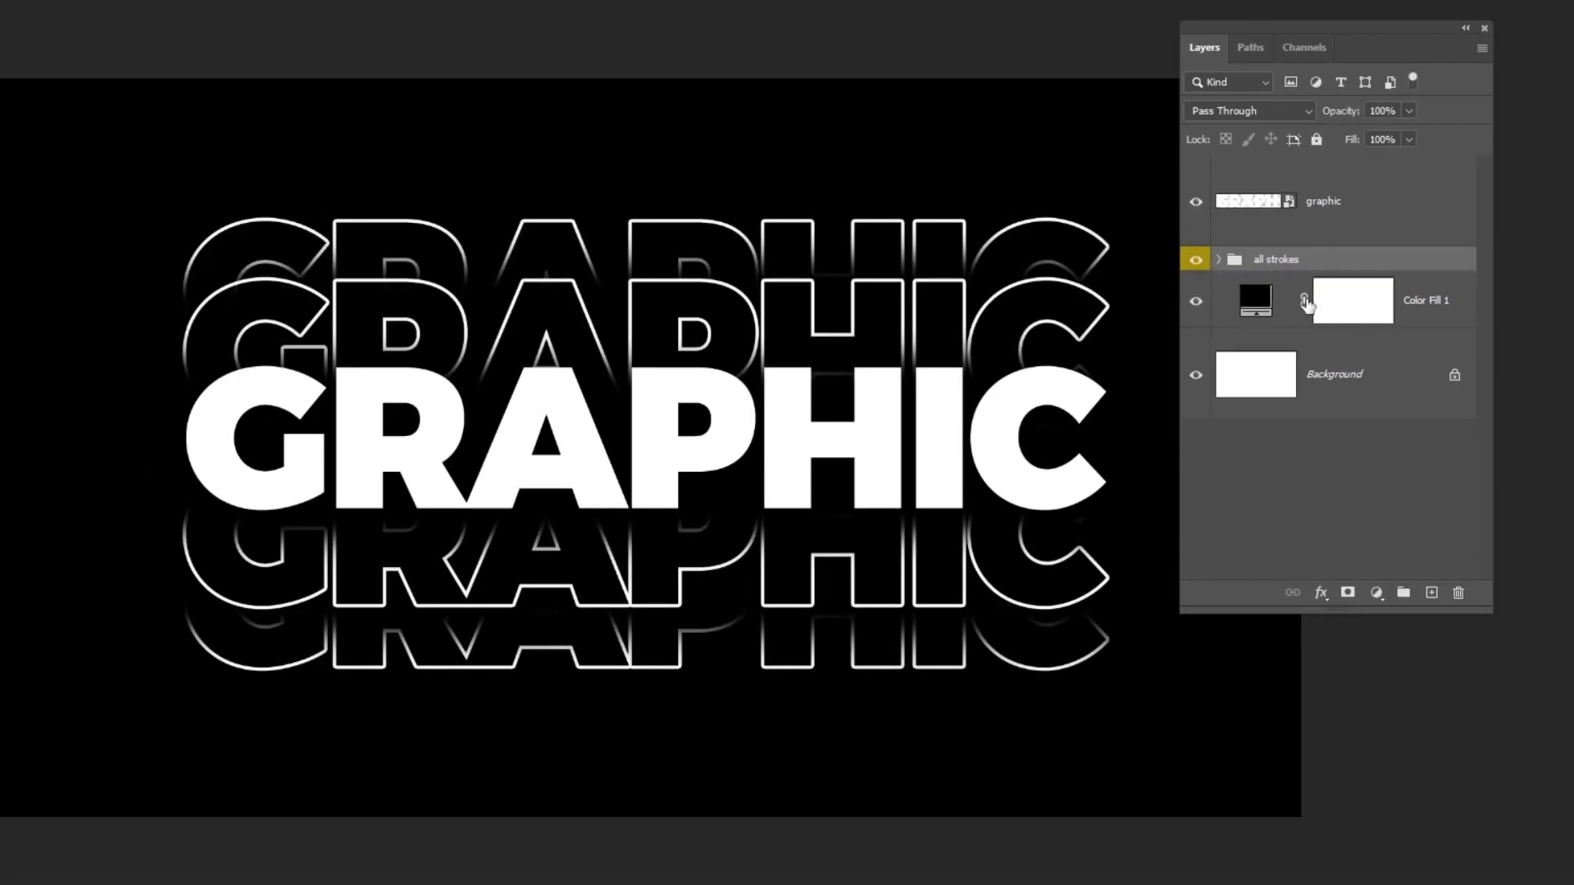
Add a Gradient Overlay using a cyan-to-magenta preset from the Purples group
left_click(1319, 595)
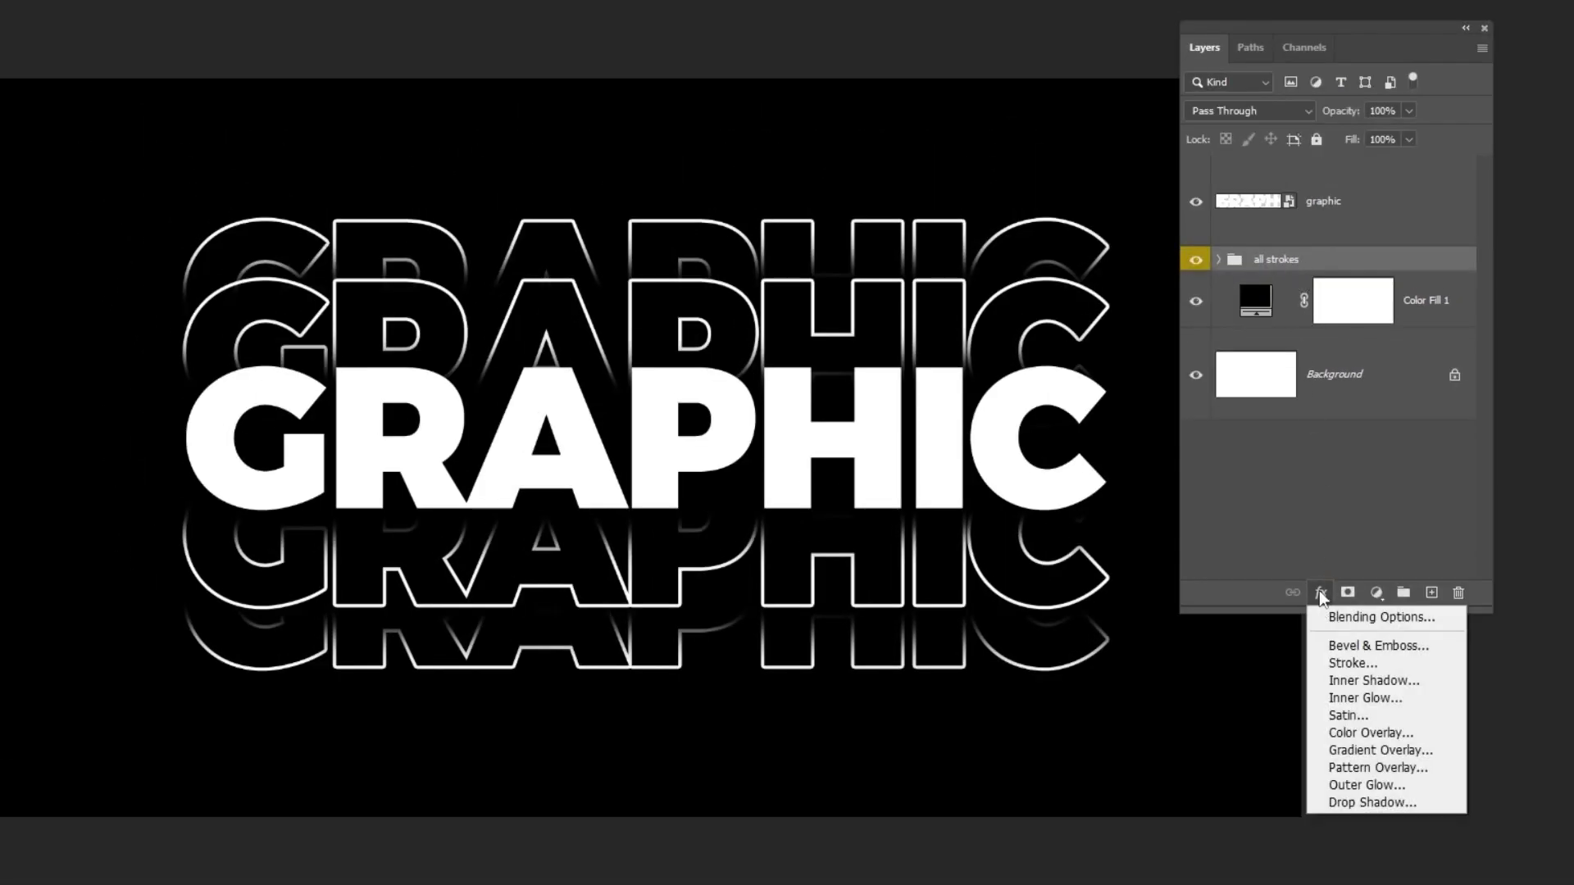
left_click(1370, 750)
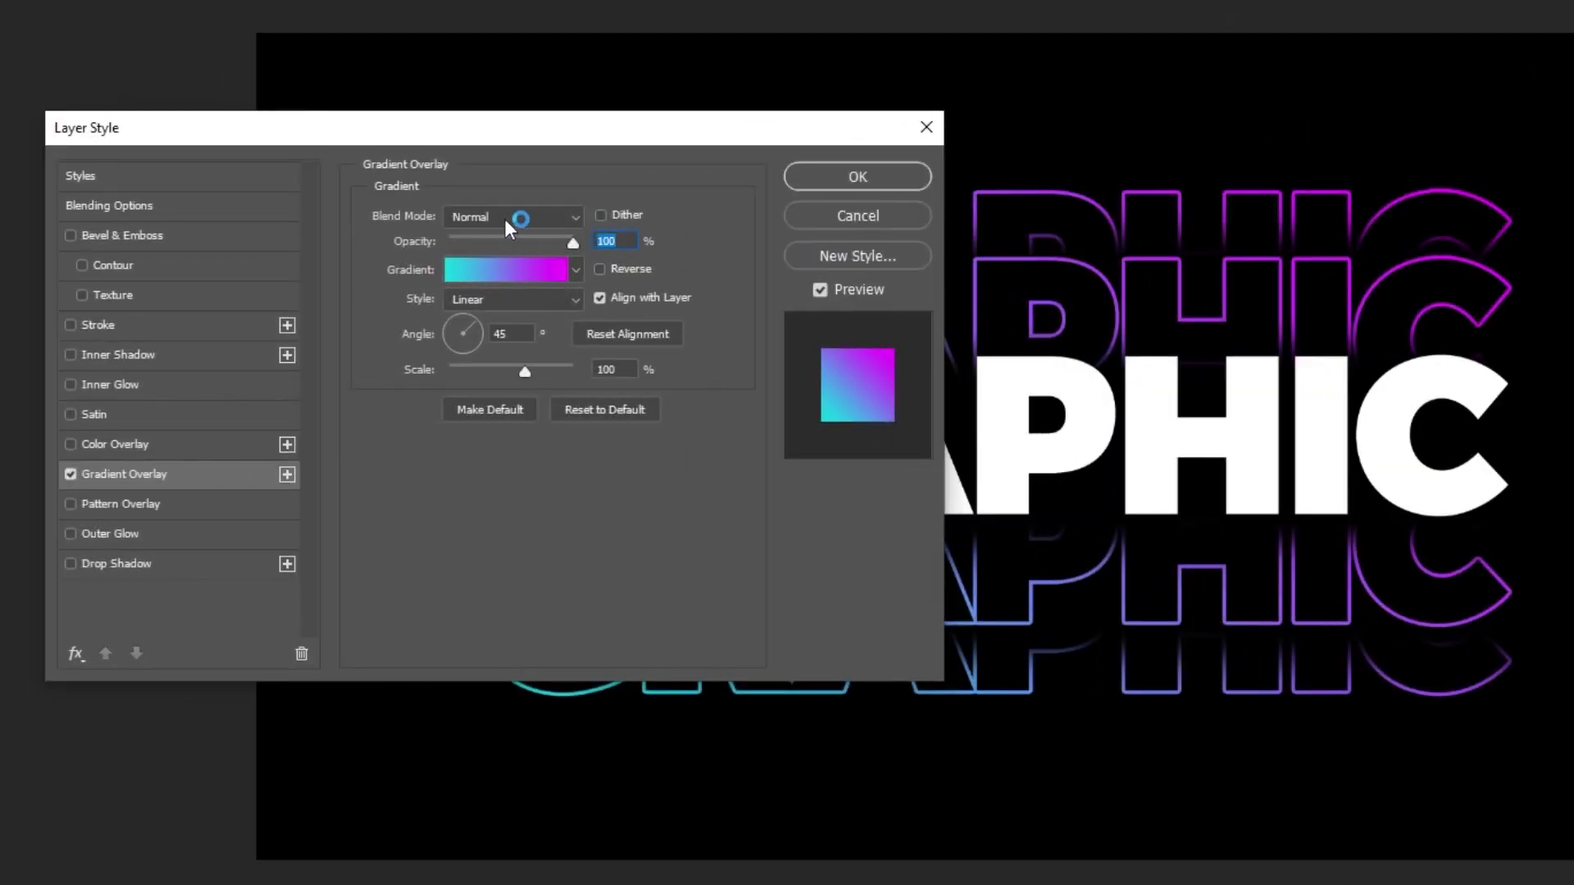
left_click(499, 273)
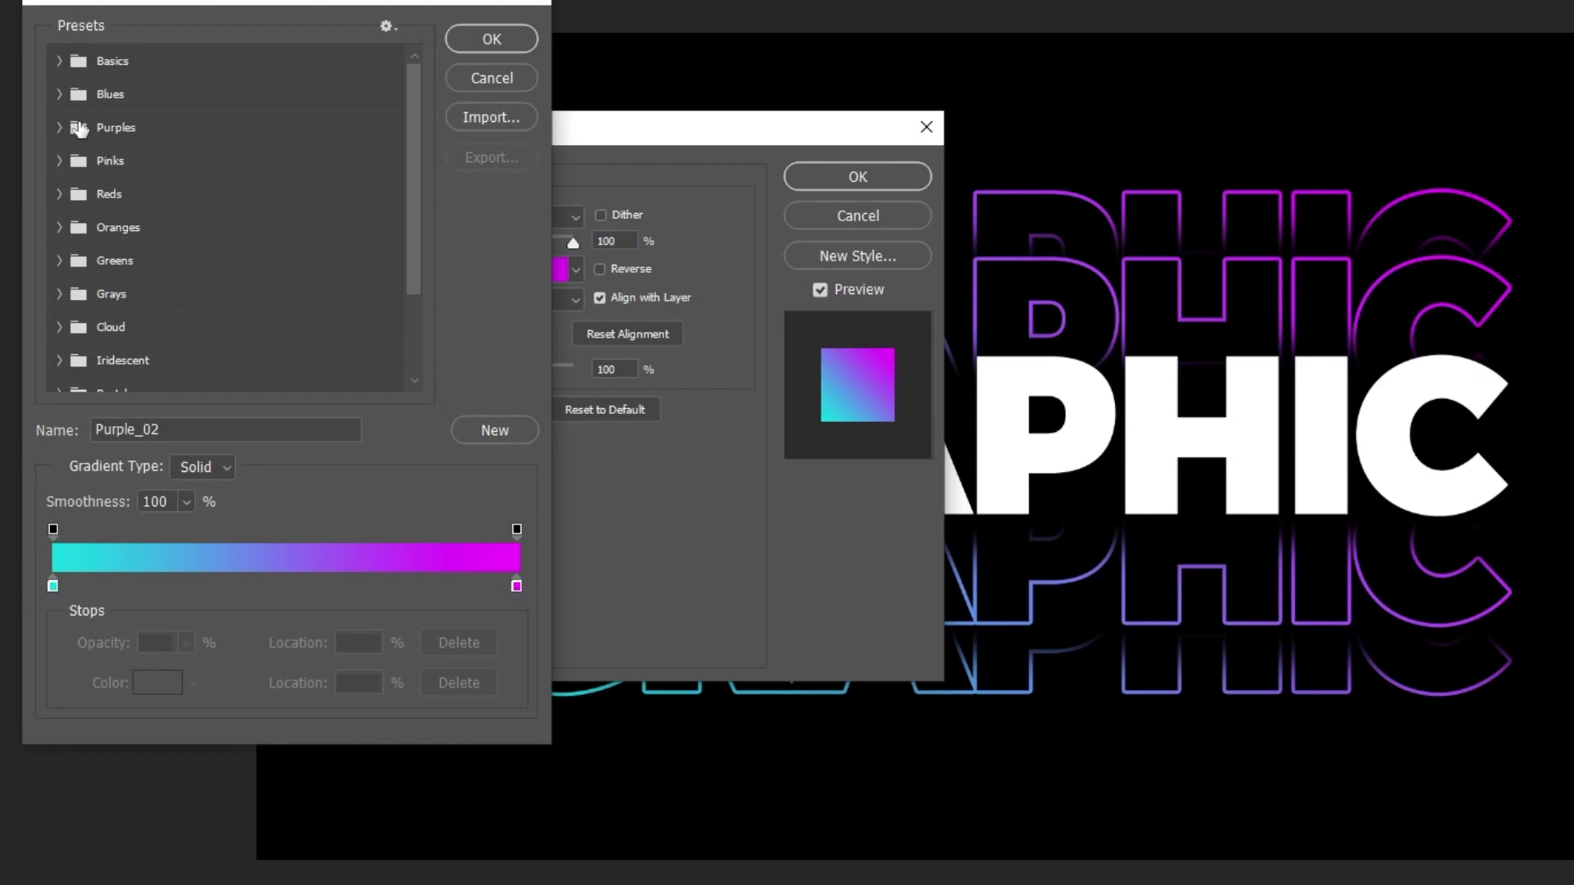
left_click(61, 128)
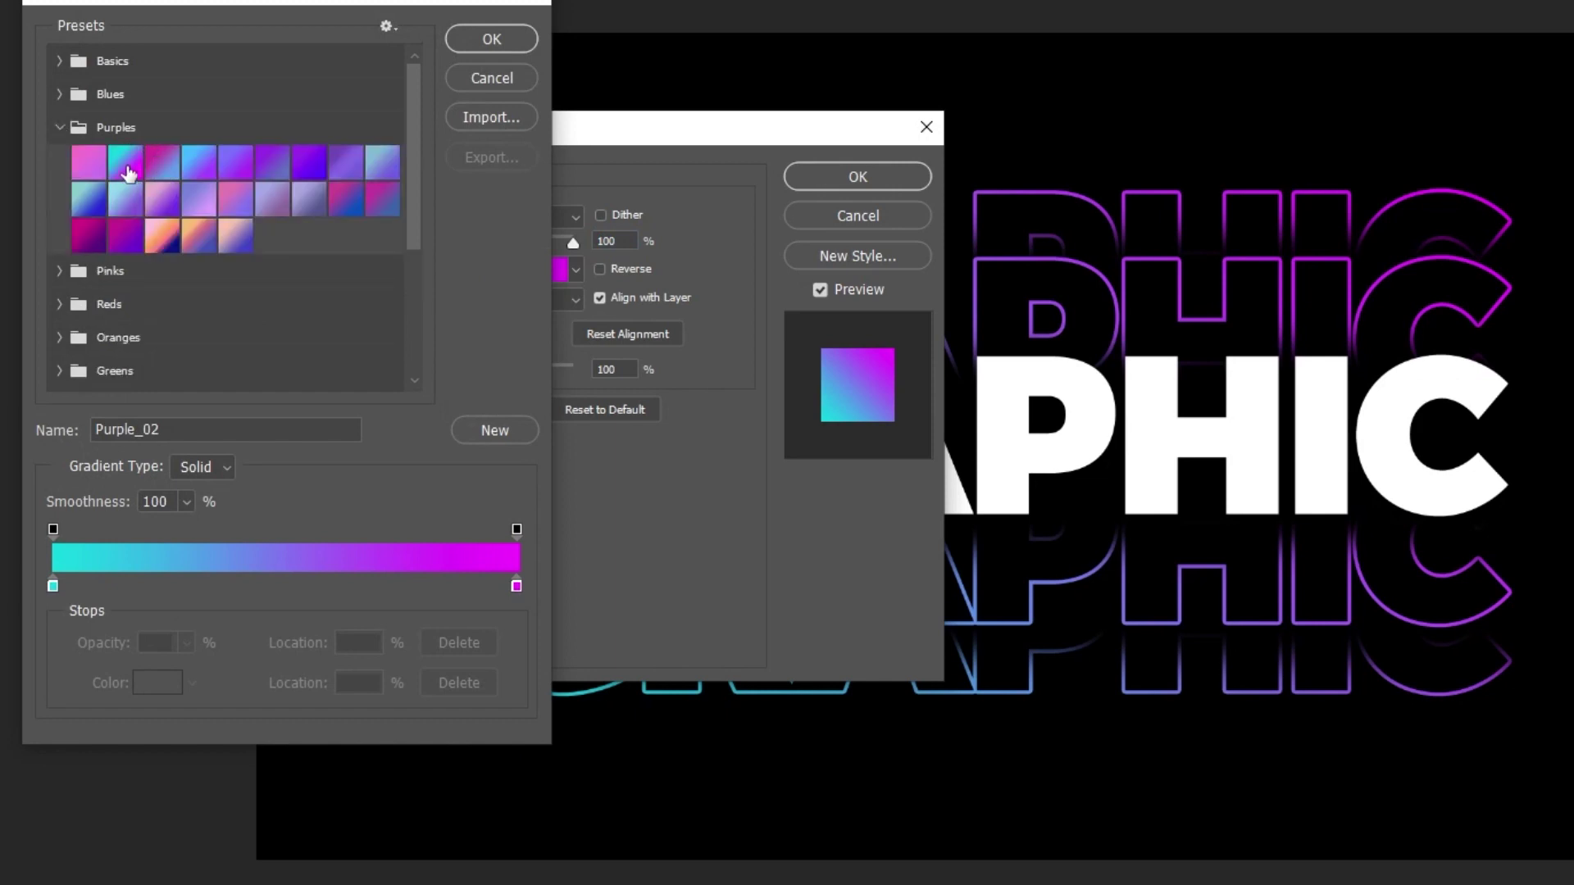
left_click(492, 42)
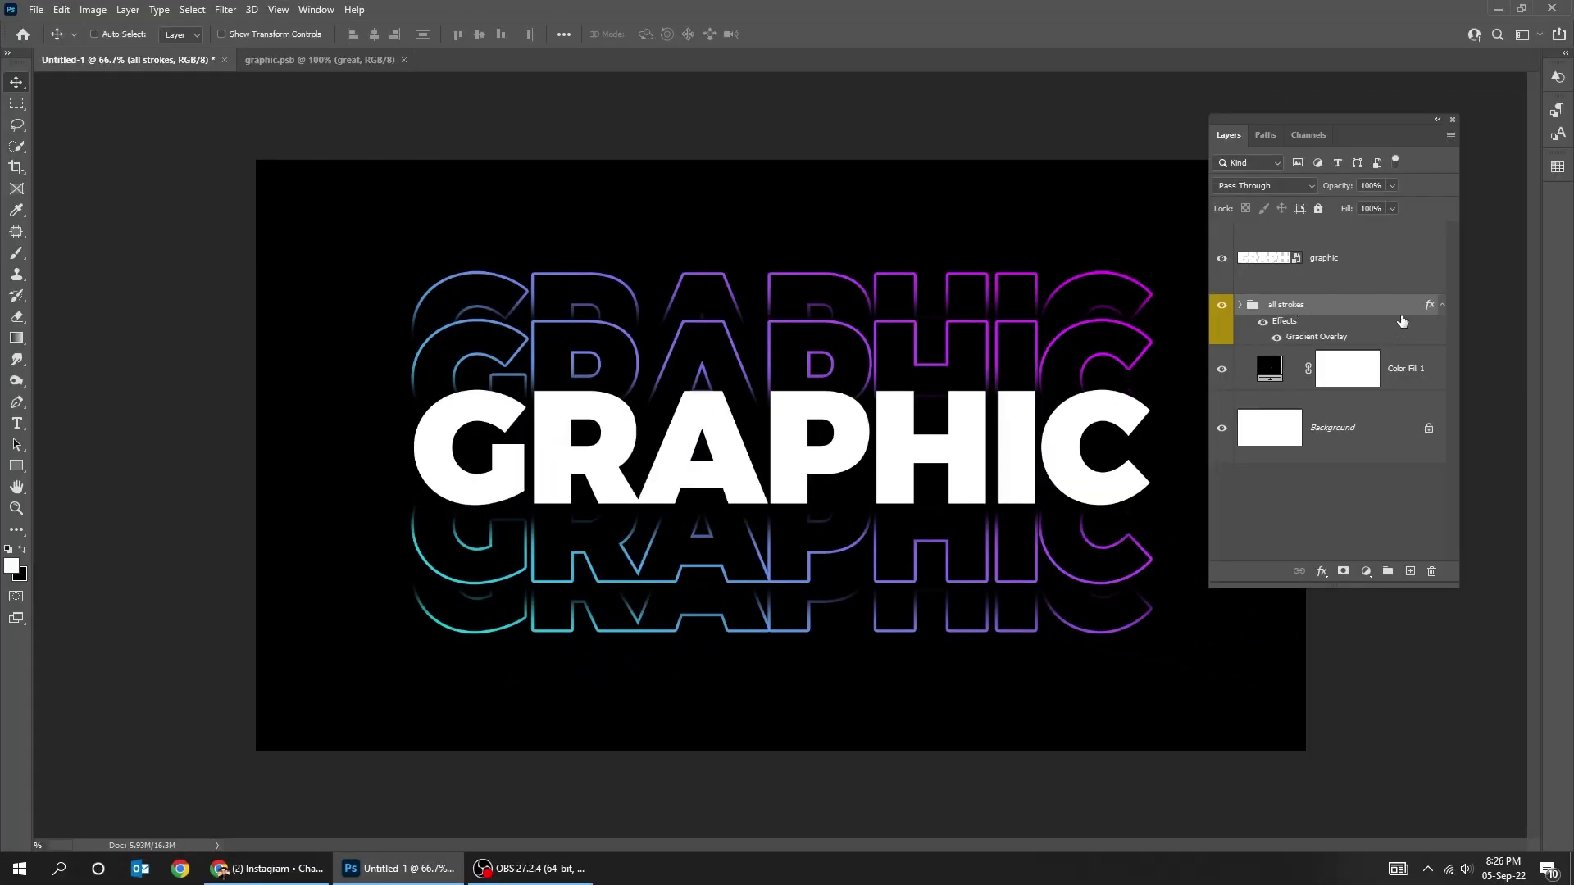
Add a Hue/Saturation adjustment at about -61 hue for green-to-blue outlines, then preview
left_click(1442, 304)
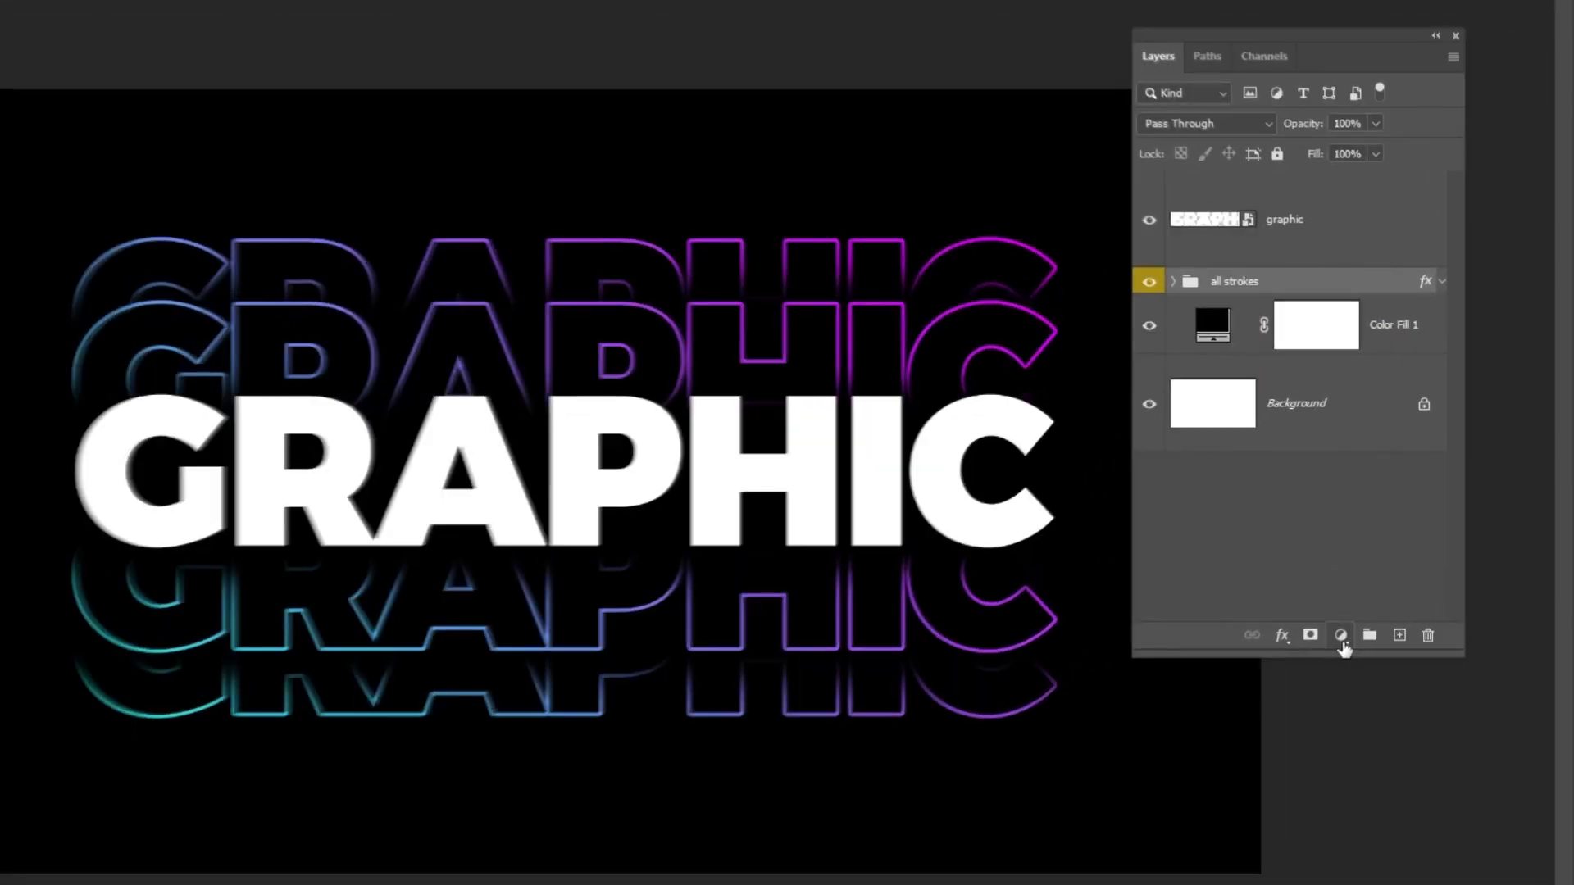
left_click(1364, 571)
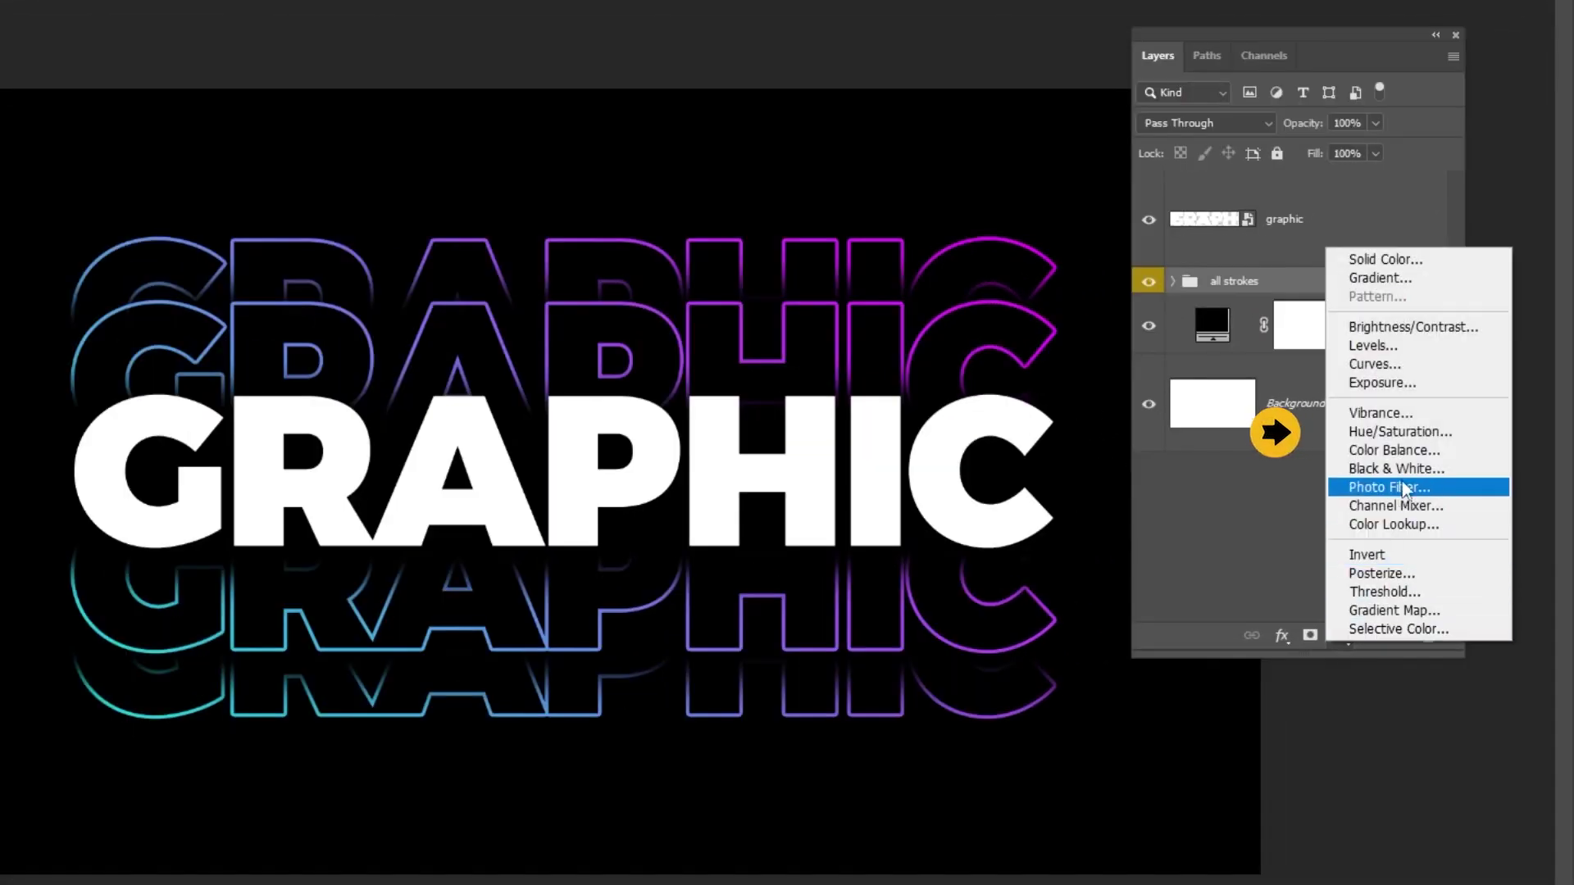
left_click(1400, 432)
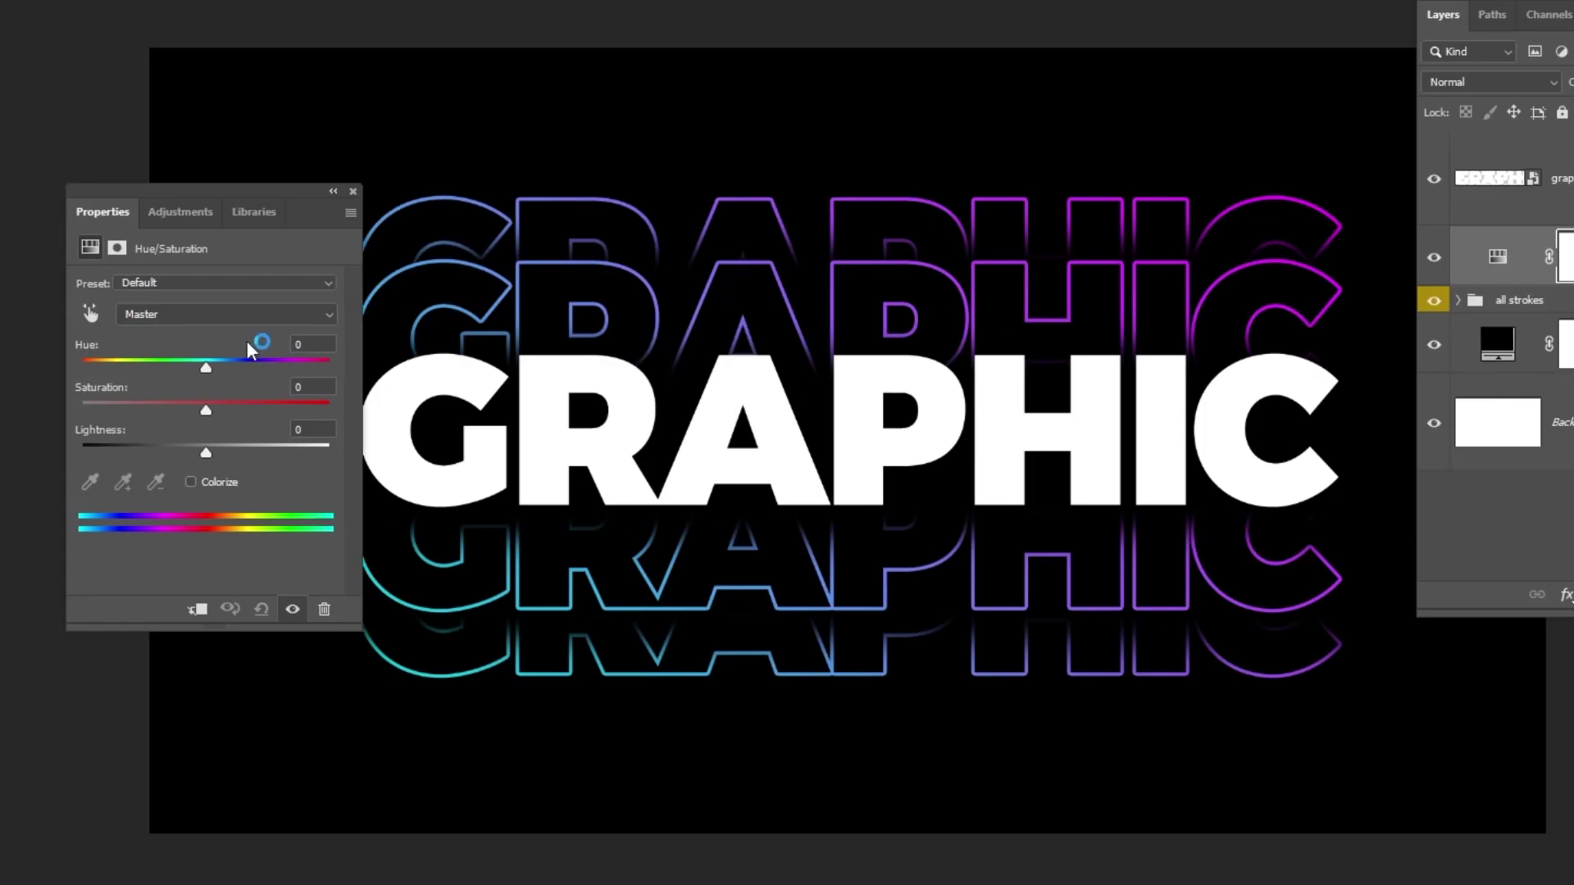
mouse_move(207, 368)
left_mouse_down()
mouse_move(100, 368)
mouse_move(221, 367)
mouse_move(157, 402)
left_mouse_up()
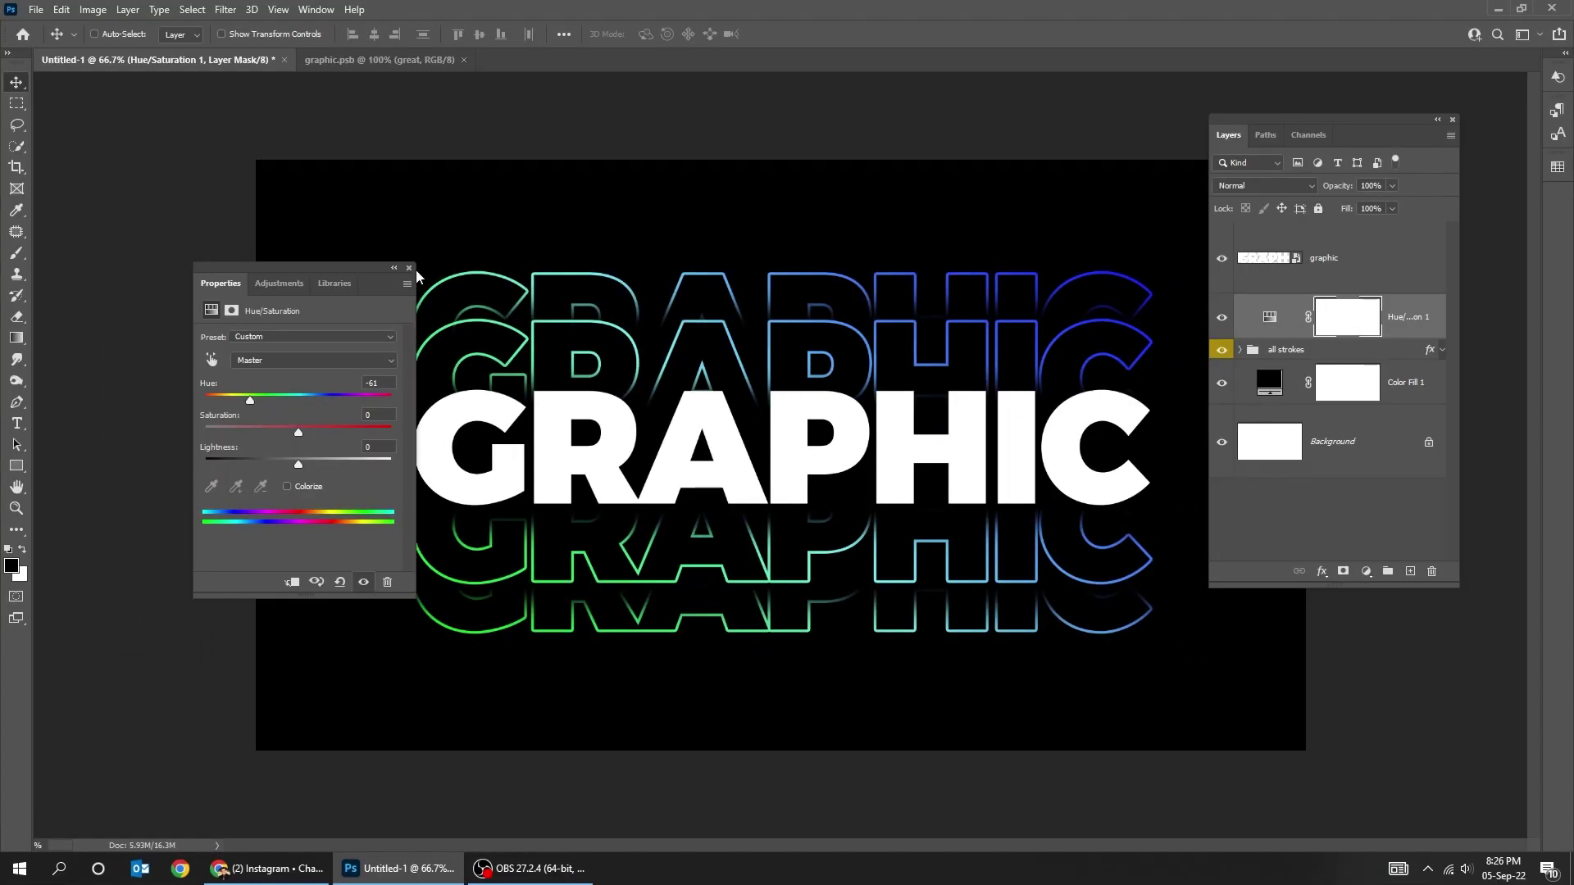
left_click(409, 268)
key("Tab")
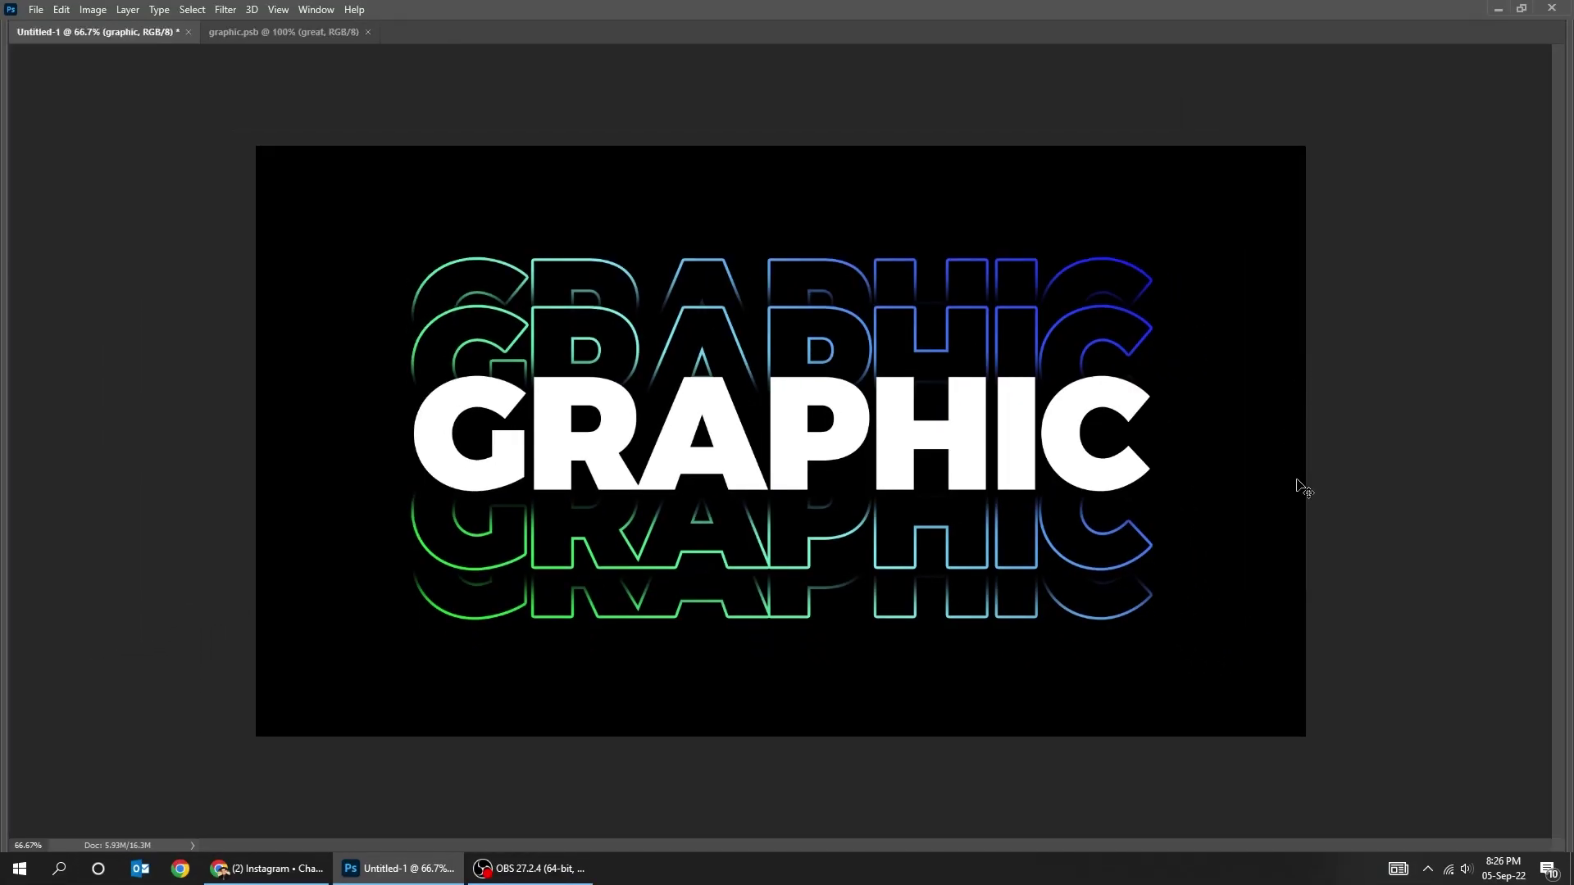
Preview the design at 100% and restore the panels
key("ctrl+0")
key("ctrl+1")
key("Tab")
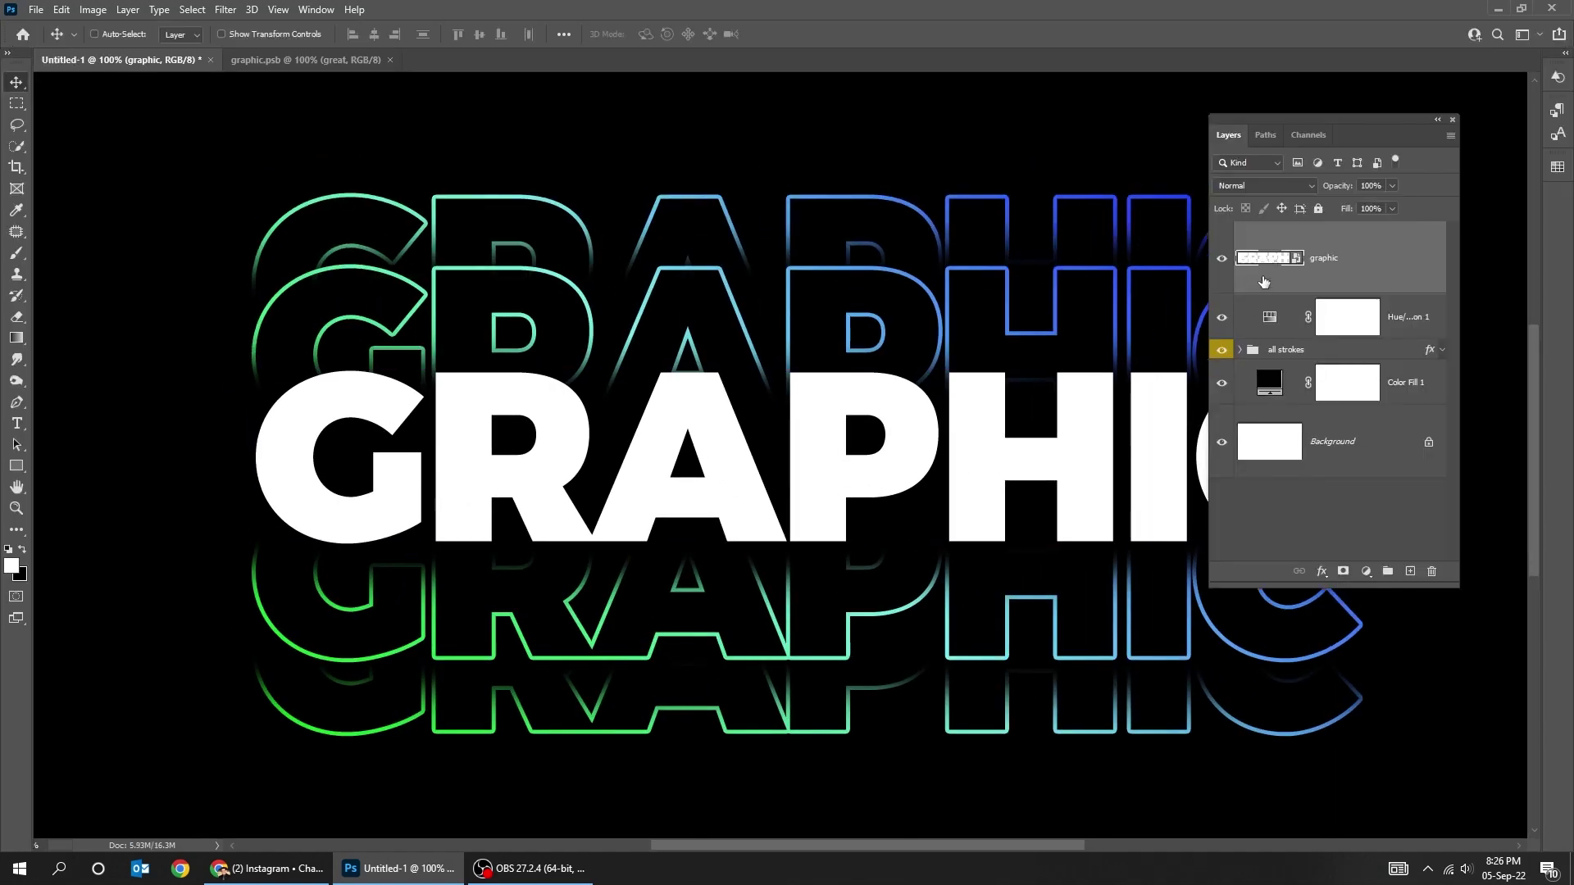
Inside the GRAPHIC smart object, change the word to GREAT and save the contents
double_click(1267, 258)
double_click(794, 396)
type("gre")
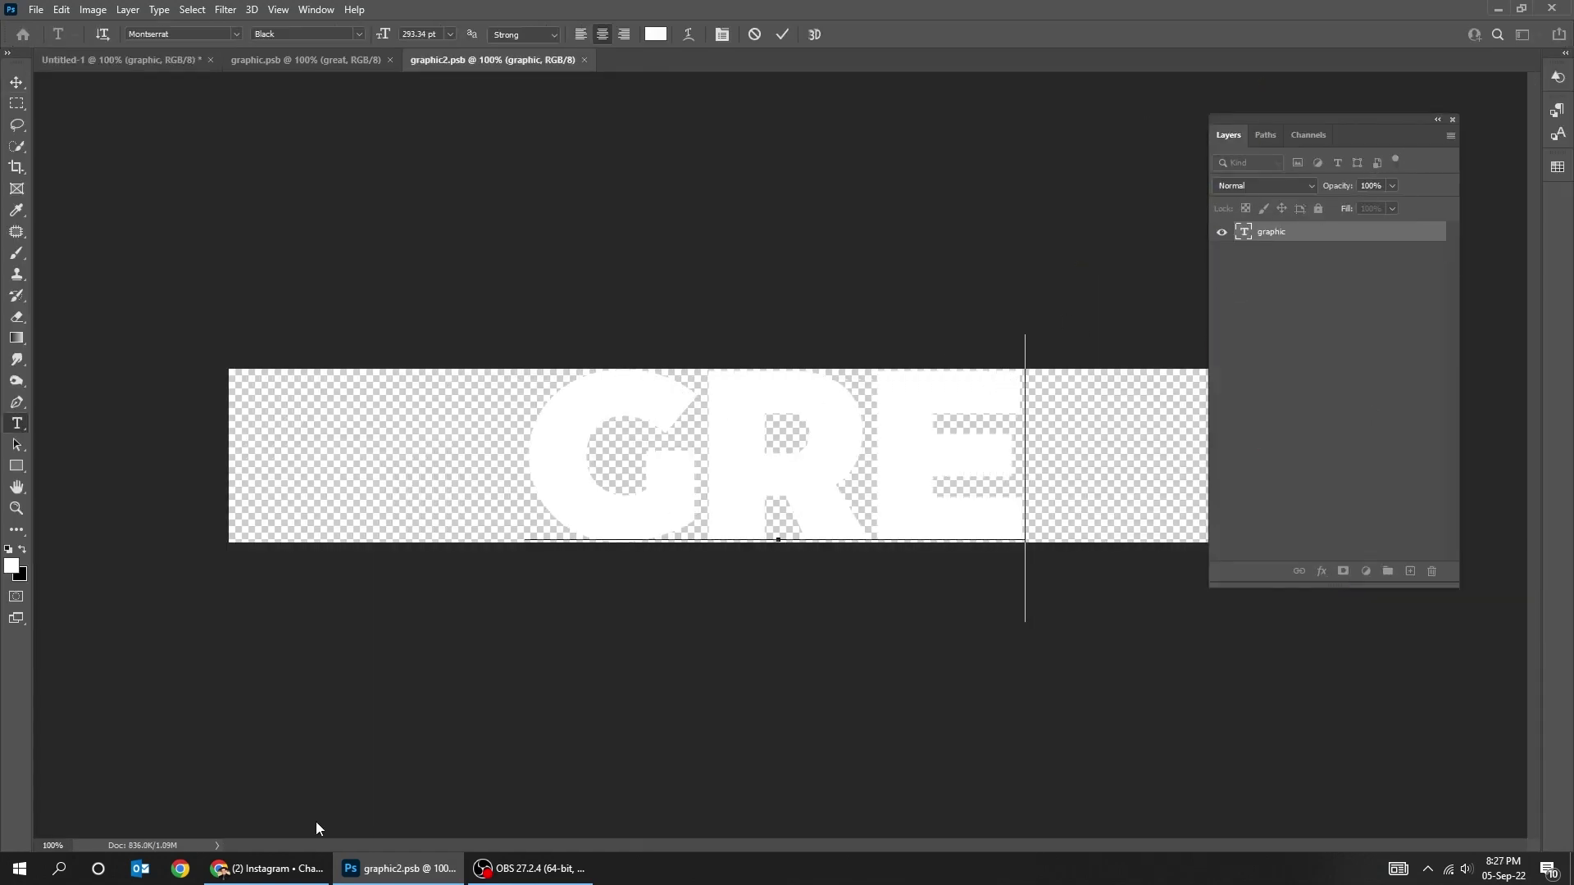
type("at")
key("ctrl+Return")
key("v")
key("ctrl+s")
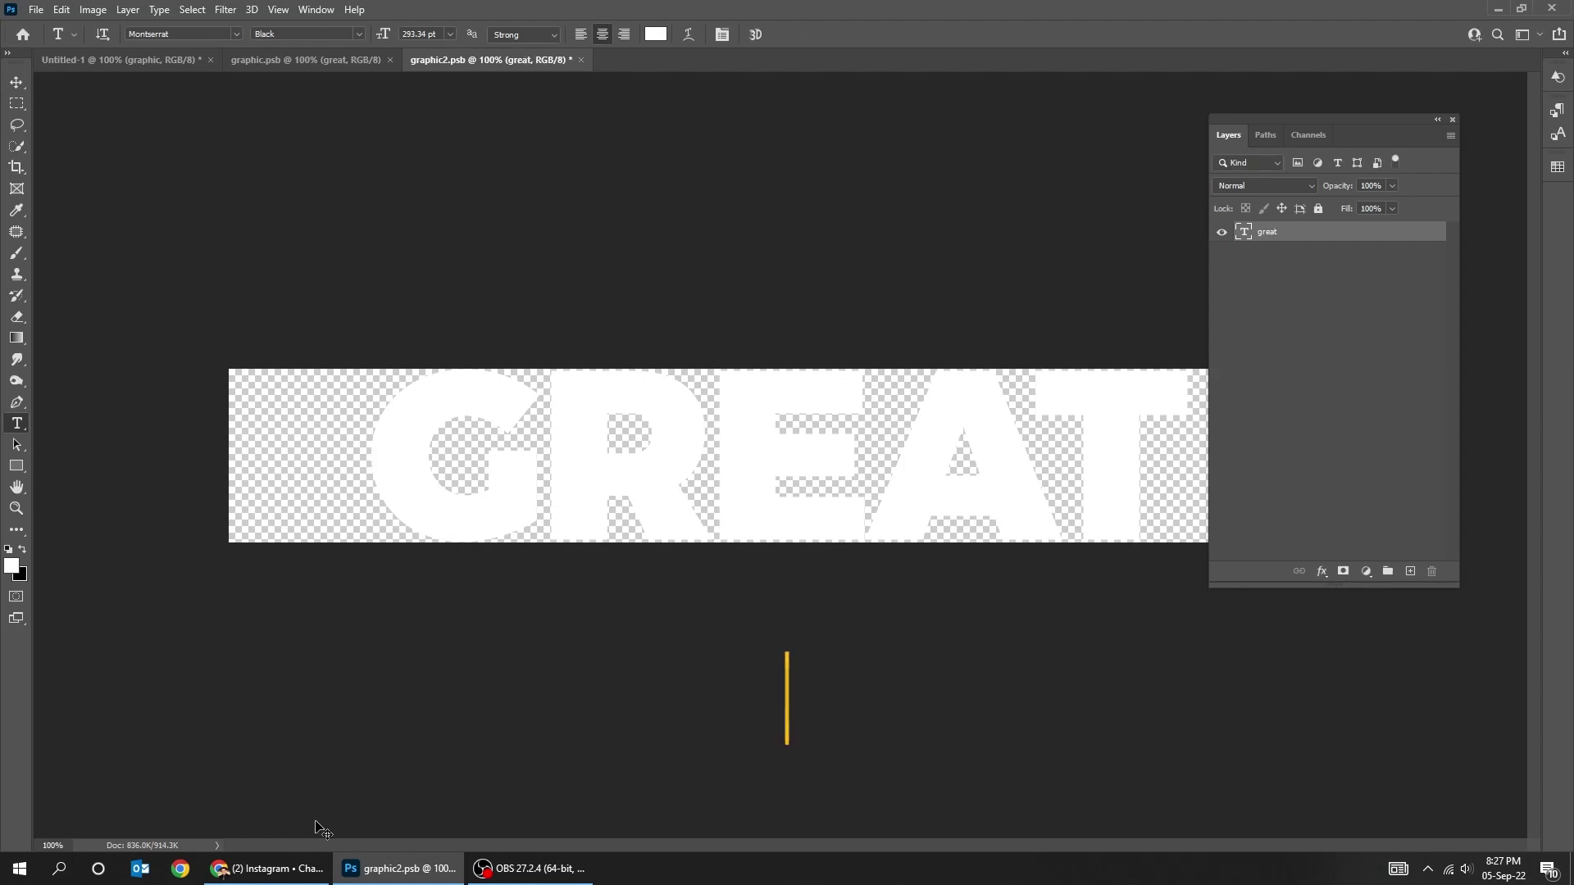